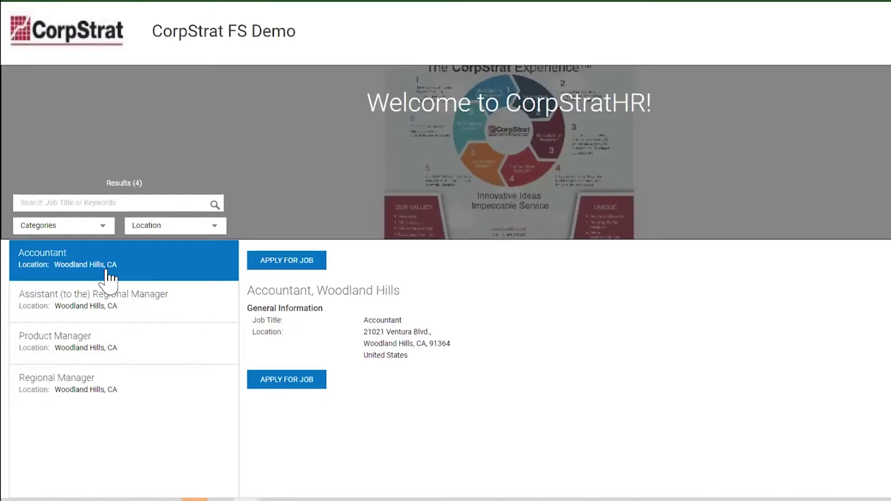
Explore the job board's keyword search and its Location and Categories filters.
{"action": "left_click", "coordinate": [76, 206]}
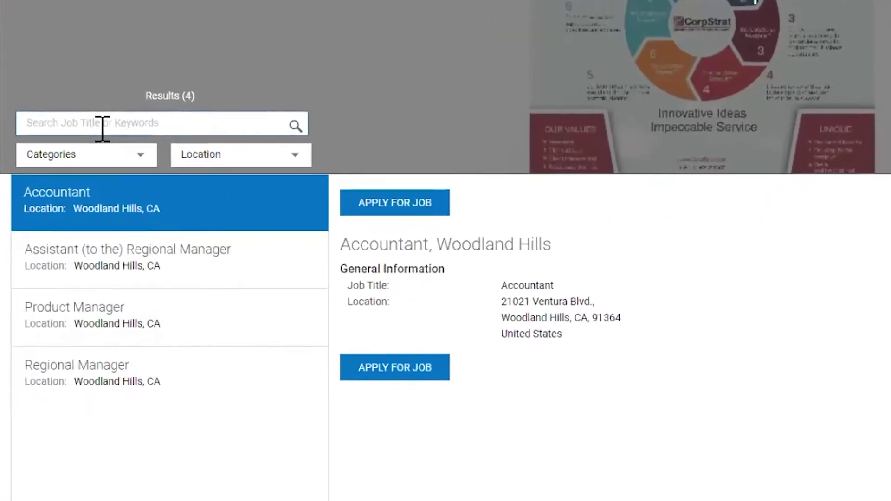
{"action": "type", "text": "pr"}
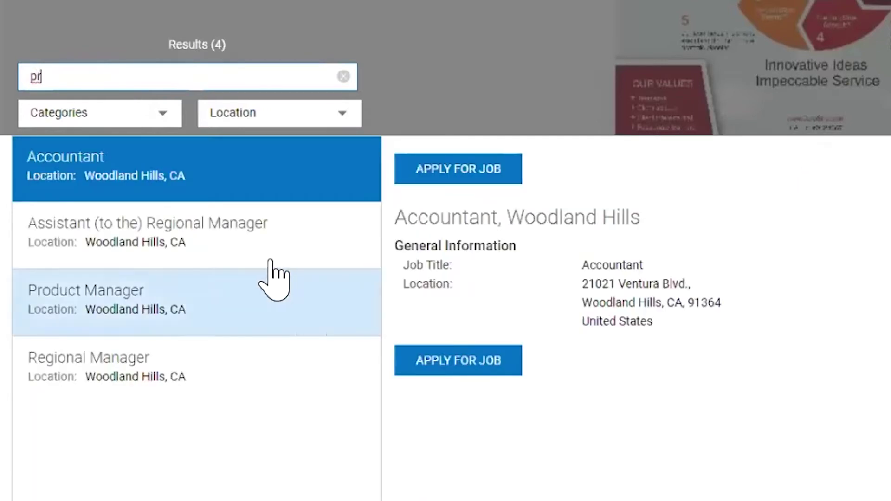
{"action": "left_click", "coordinate": [262, 116]}
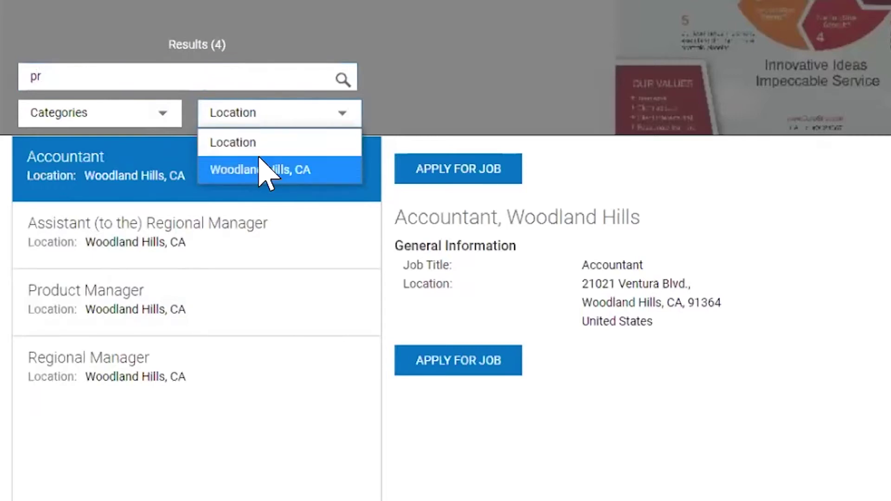
{"action": "left_click", "coordinate": [169, 117]}
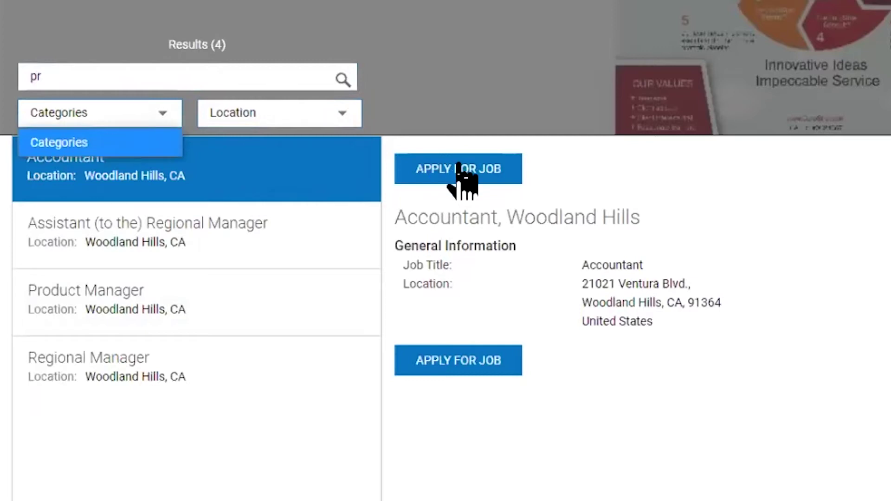
{"action": "left_click", "coordinate": [808, 179]}
Select the Assistant (to the) Regional Manager posting and apply, reaching the application login.
{"action": "left_click", "coordinate": [171, 289]}
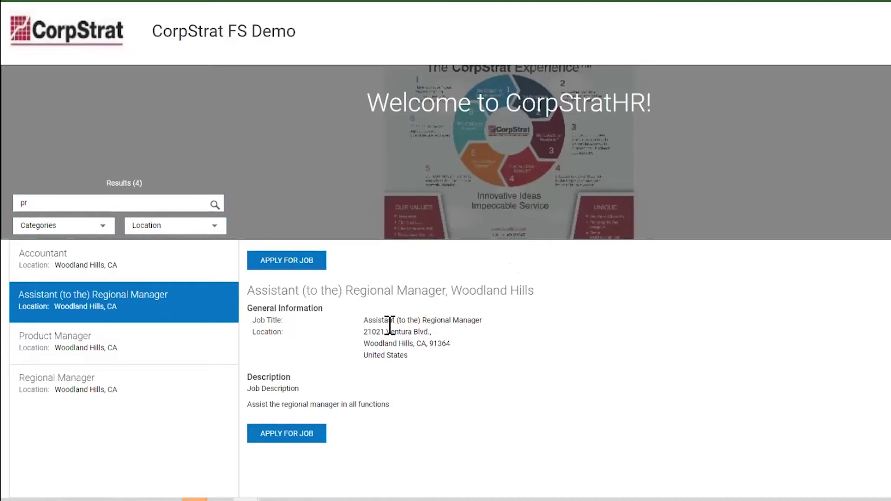
{"action": "left_click", "coordinate": [292, 272]}
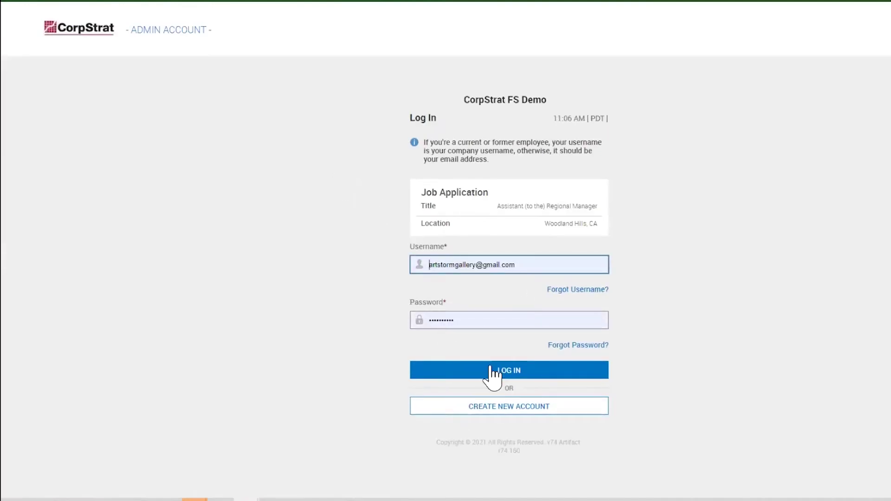
Sign in as admin with the autofilled credentials and show the Recruitment dashboard.
{"action": "left_click", "coordinate": [406, 264]}
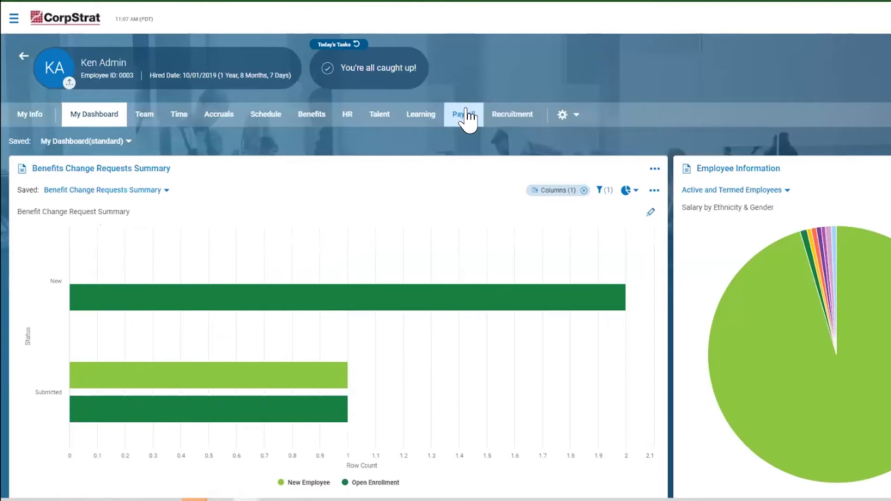
{"action": "left_click", "coordinate": [513, 114]}
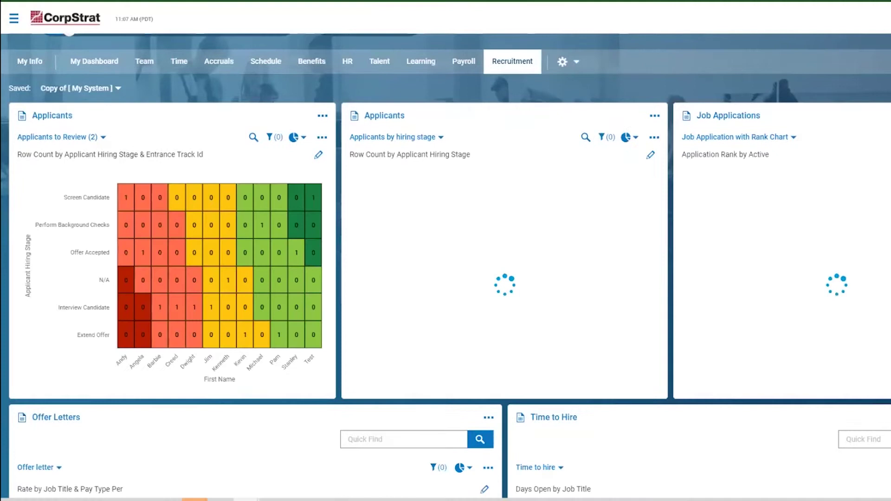
{"action": "scroll", "coordinate": [692, 148], "scroll_direction": "down", "scroll_amount": 1}
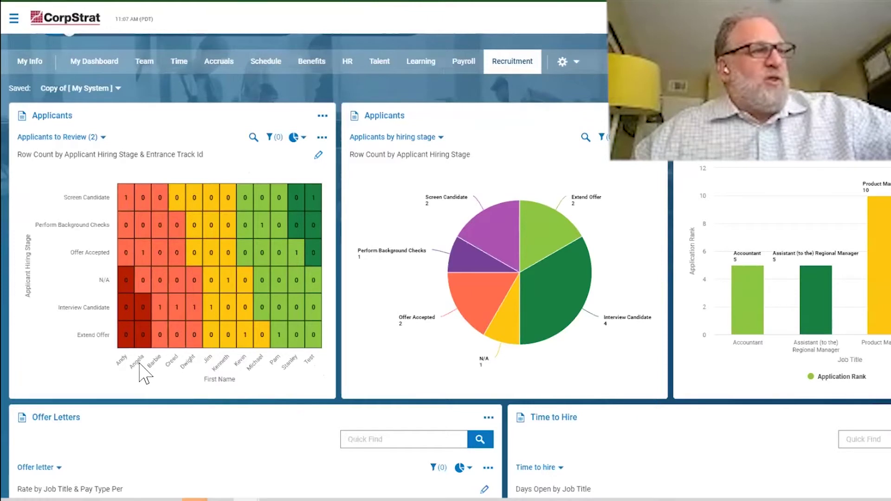
Drill into the Offer Accepted heatmap cell to list its single applicant.
{"action": "left_click", "coordinate": [143, 261]}
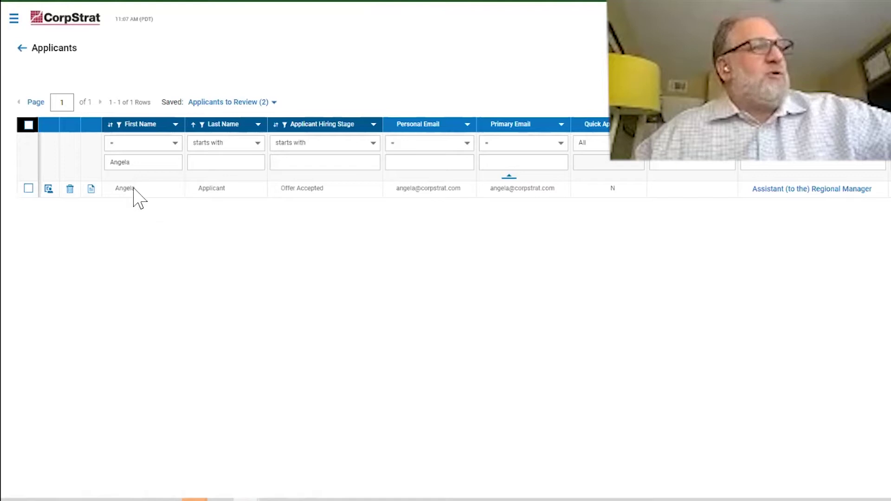
Open Angela Applicant's record for editing and view her Resume details.
{"action": "left_click", "coordinate": [49, 190]}
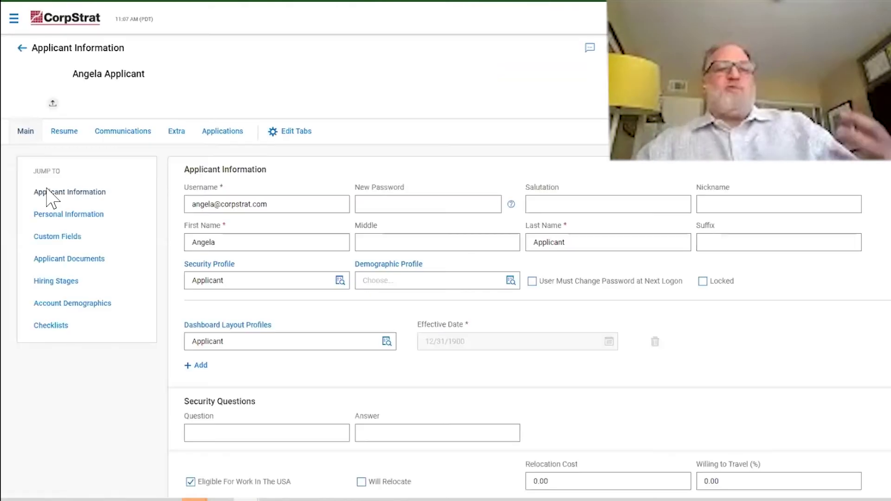
{"action": "left_click", "coordinate": [65, 136]}
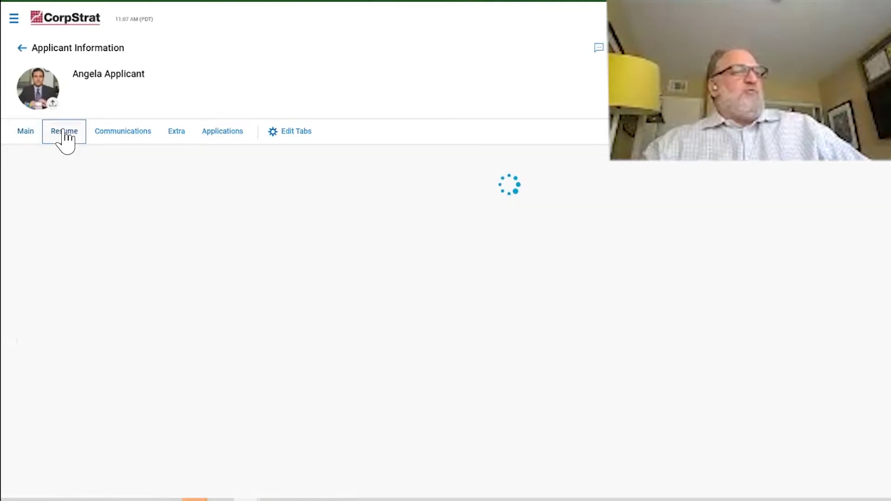
{"action": "scroll", "coordinate": [277, 224], "scroll_direction": "down", "scroll_amount": 2}
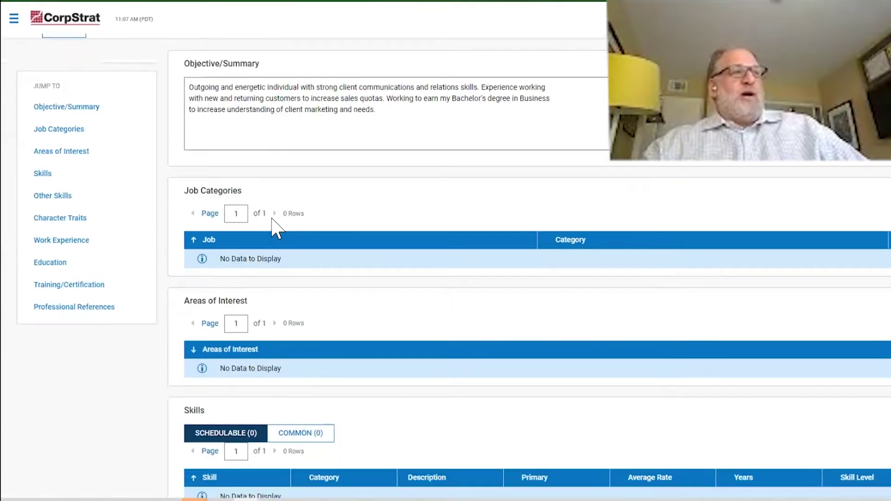
{"action": "scroll", "coordinate": [279, 229], "scroll_direction": "down", "scroll_amount": 2}
{"action": "scroll", "coordinate": [279, 229], "scroll_direction": "down", "scroll_amount": 1}
{"action": "scroll", "coordinate": [209, 240], "scroll_direction": "down", "scroll_amount": 2}
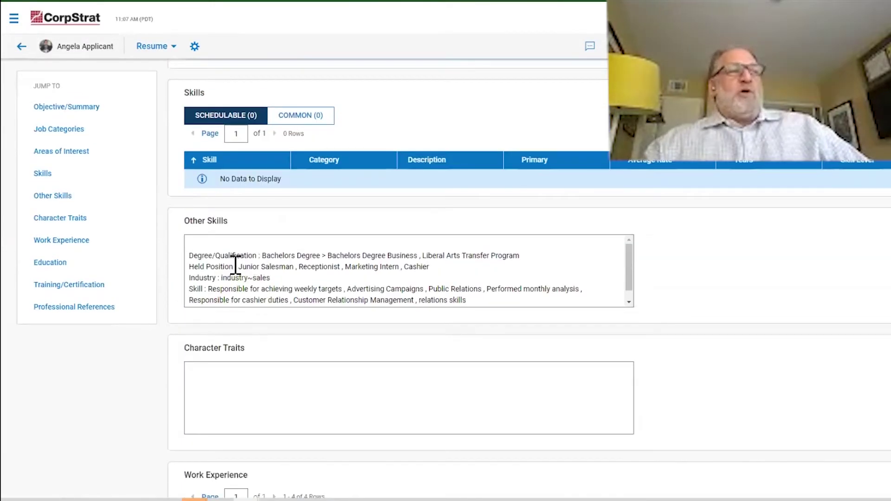
{"action": "scroll", "coordinate": [271, 286], "scroll_direction": "down", "scroll_amount": 1}
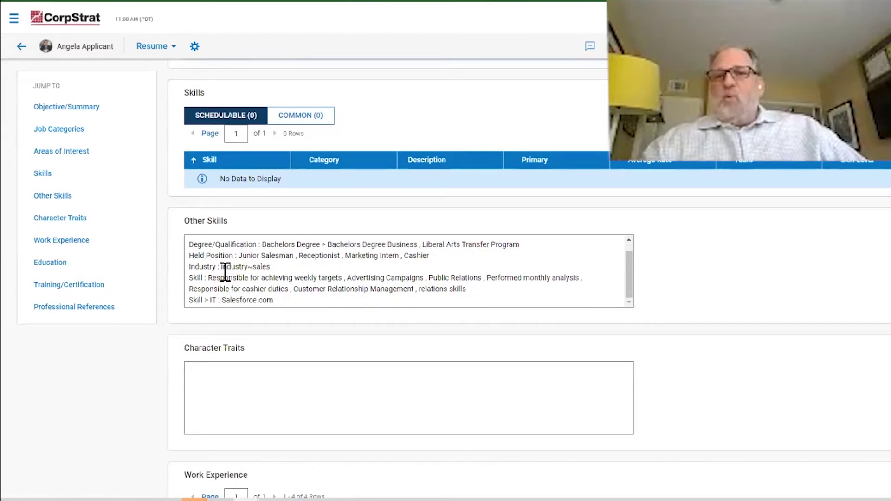
{"action": "scroll", "coordinate": [167, 277], "scroll_direction": "up", "scroll_amount": 1}
{"action": "scroll", "coordinate": [173, 269], "scroll_direction": "up", "scroll_amount": 3}
{"action": "scroll", "coordinate": [174, 267], "scroll_direction": "up", "scroll_amount": 3}
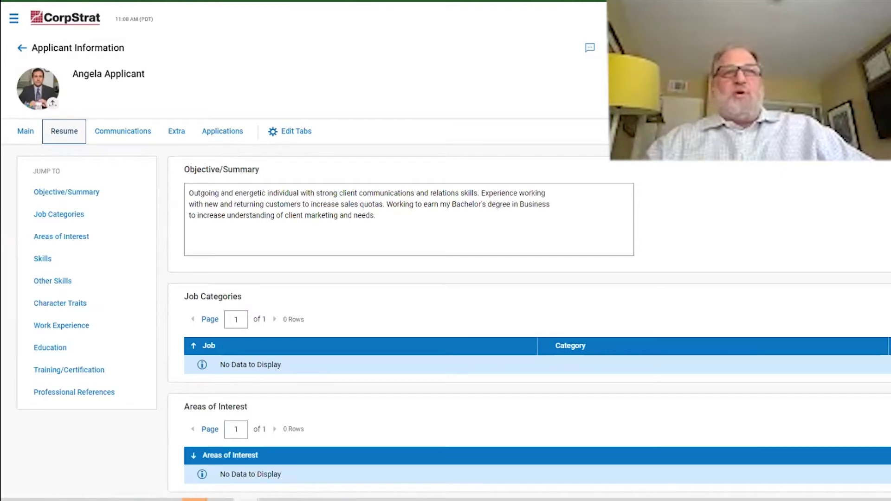
{"action": "left_click", "coordinate": [590, 48]}
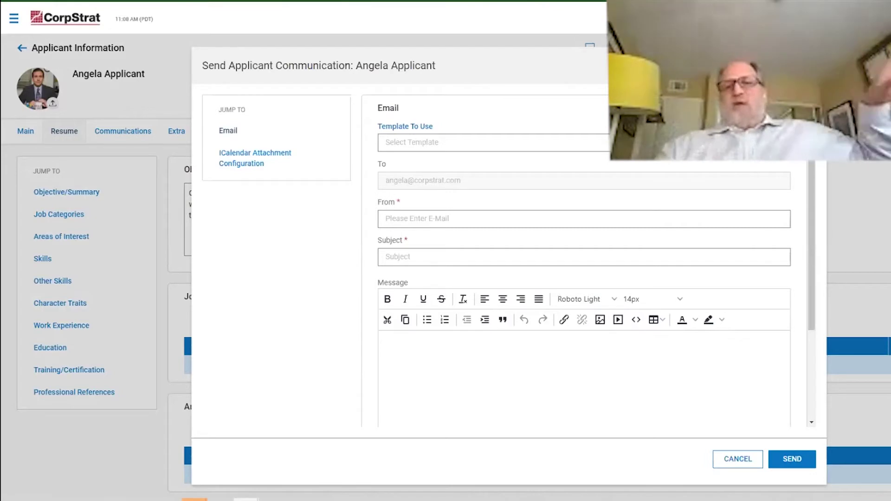
{"action": "key", "text": "Escape"}
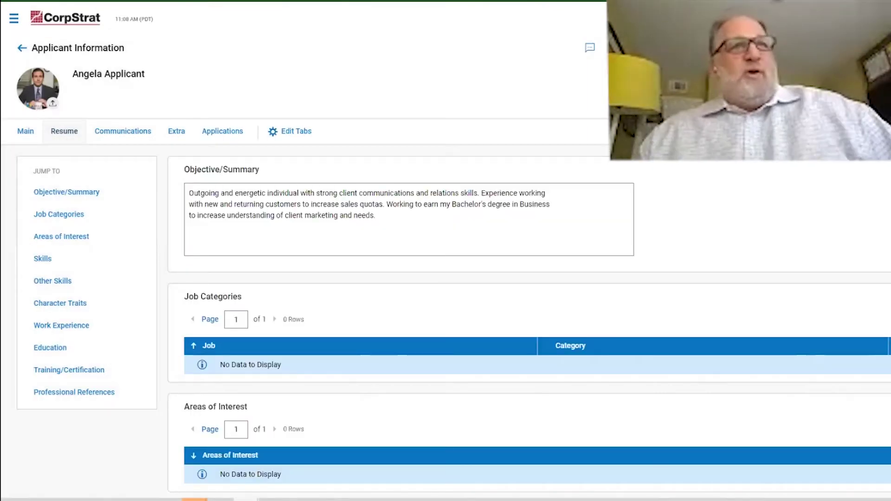
{"action": "scroll", "coordinate": [215, 56], "scroll_direction": "down", "scroll_amount": 1}
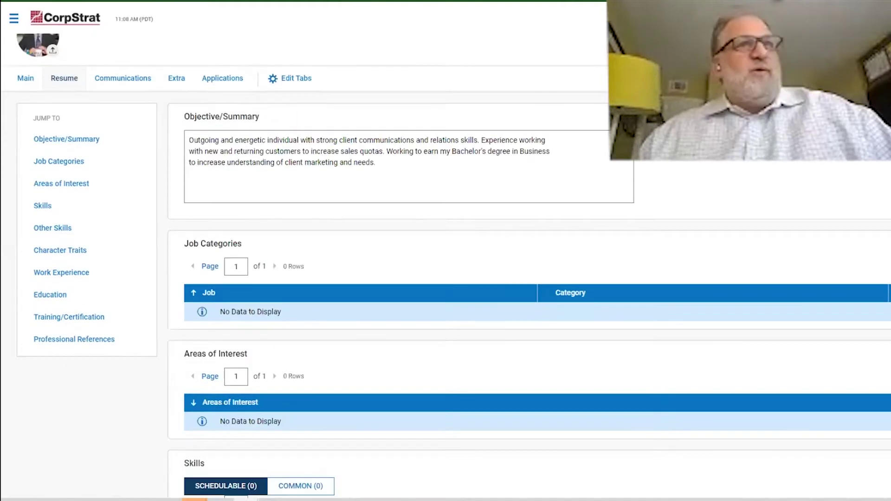
{"action": "scroll", "coordinate": [215, 56], "scroll_direction": "up", "scroll_amount": 1}
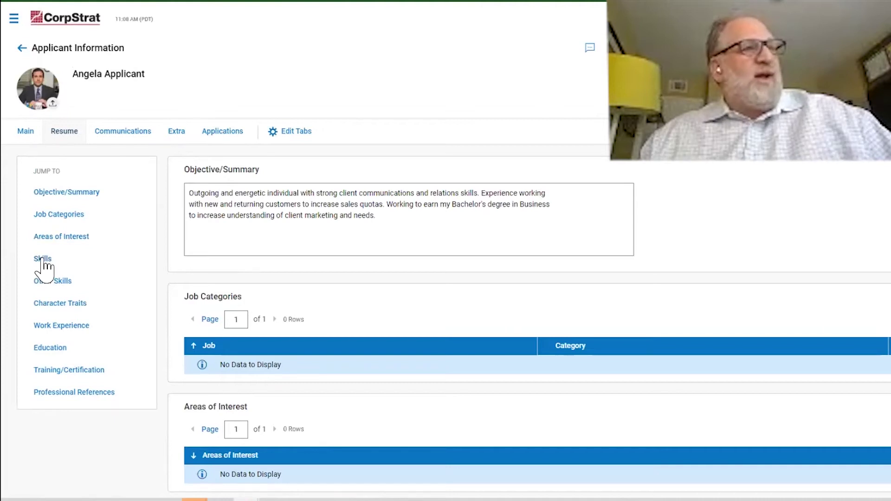
{"action": "scroll", "coordinate": [44, 265], "scroll_direction": "down", "scroll_amount": 1}
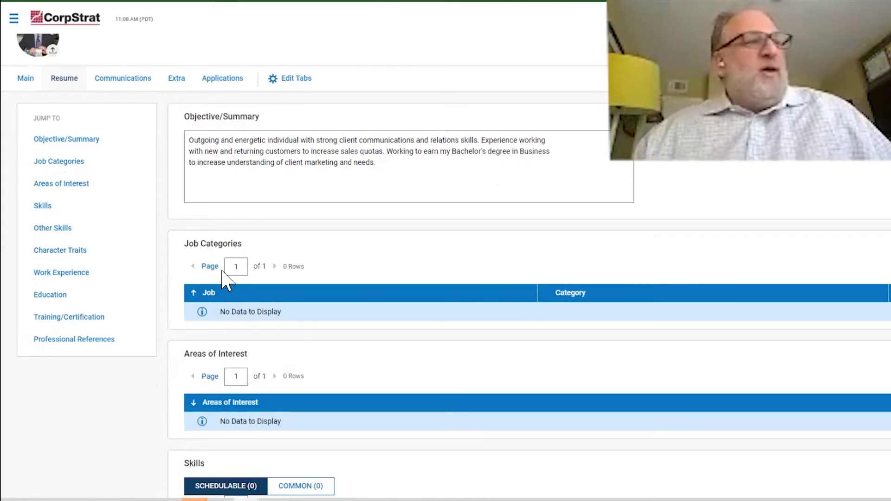
{"action": "scroll", "coordinate": [230, 272], "scroll_direction": "up", "scroll_amount": 2}
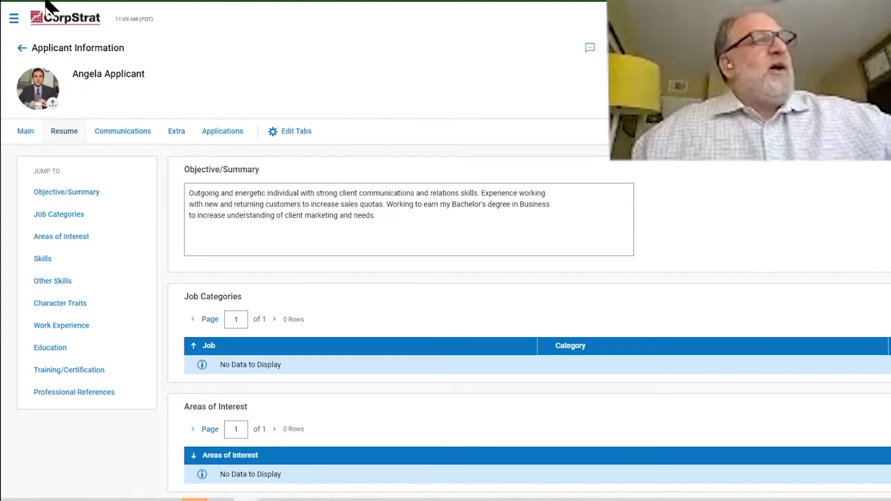
Sign out of the admin account from the avatar menu.
{"action": "left_click", "coordinate": [14, 21]}
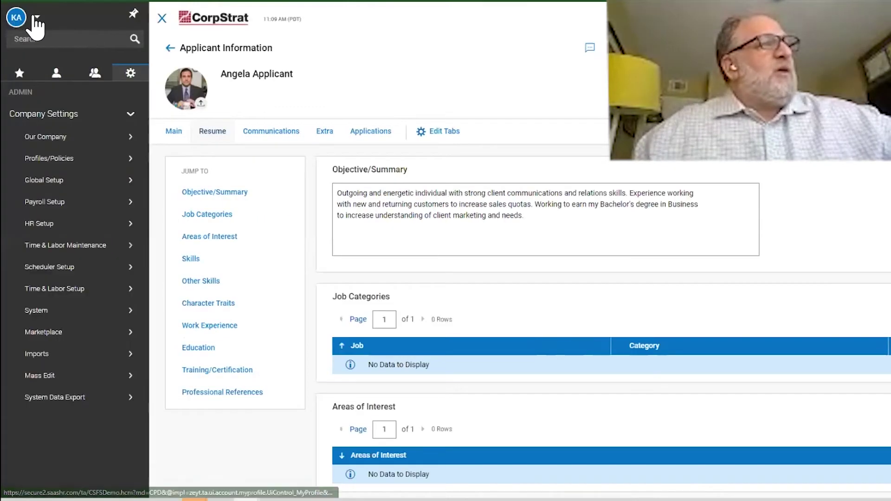
{"action": "left_click", "coordinate": [37, 16]}
{"action": "left_click", "coordinate": [48, 59]}
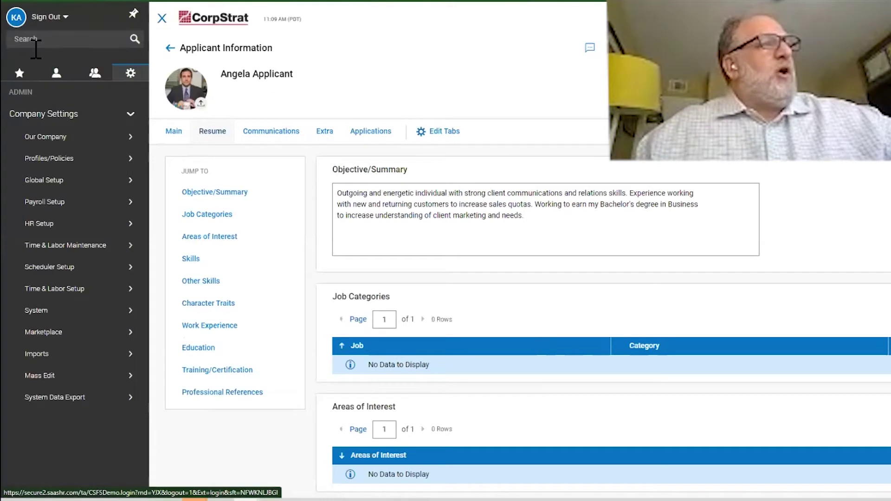
{"action": "left_click", "coordinate": [67, 17]}
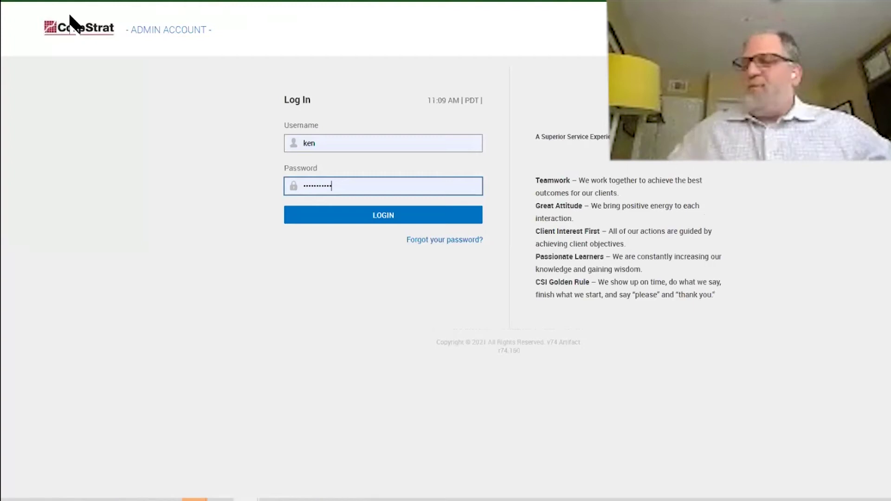
Log in as Beth Employee using a saved autofill account.
{"action": "left_click", "coordinate": [351, 148]}
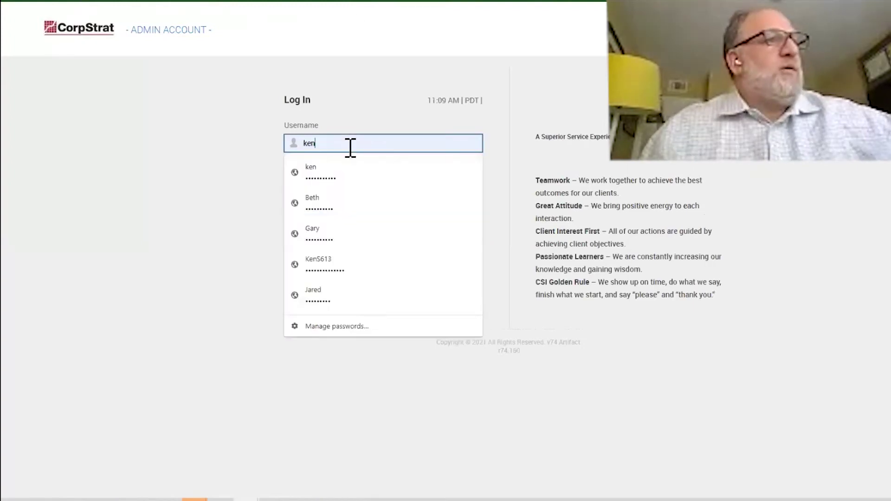
{"action": "left_click", "coordinate": [319, 206]}
{"action": "left_click", "coordinate": [394, 217]}
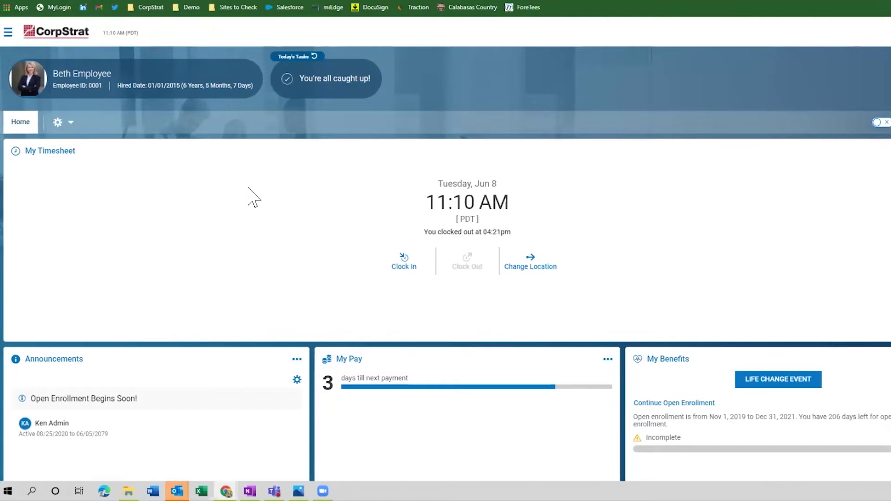
{"action": "scroll", "coordinate": [278, 199], "scroll_direction": "down", "scroll_amount": 1}
{"action": "scroll", "coordinate": [358, 349], "scroll_direction": "down", "scroll_amount": 1}
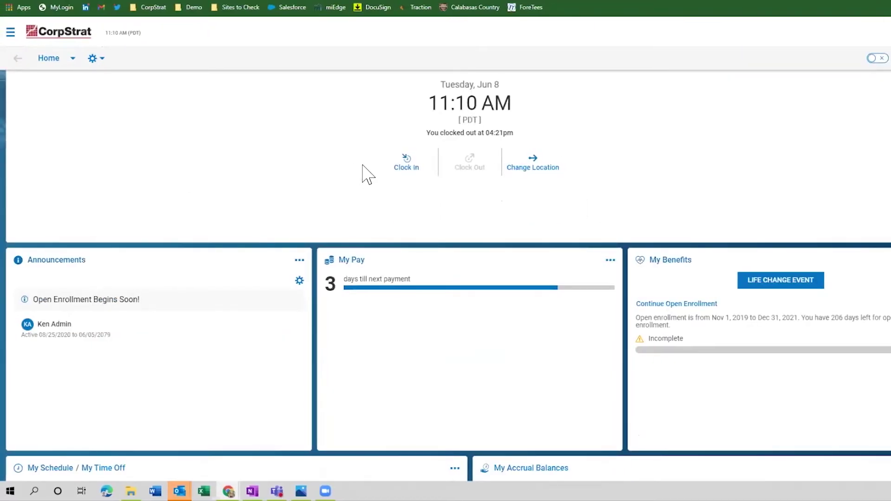
{"action": "scroll", "coordinate": [369, 175], "scroll_direction": "up", "scroll_amount": 1}
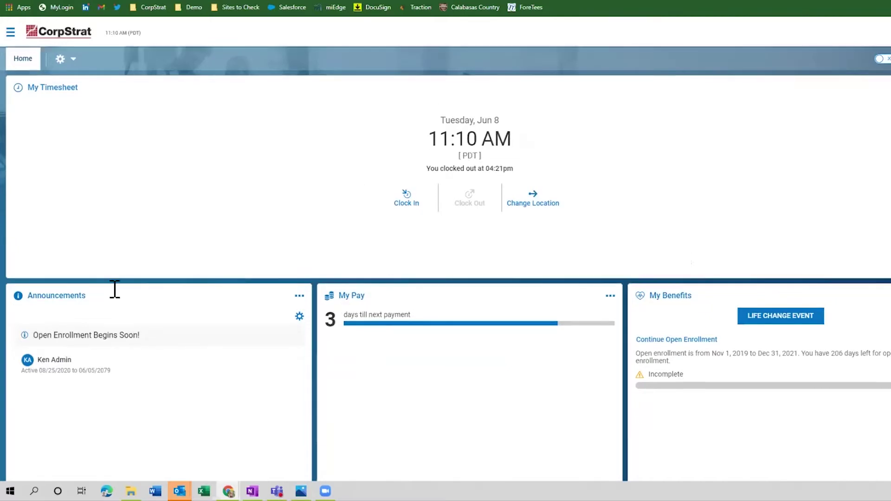
{"action": "scroll", "coordinate": [119, 294], "scroll_direction": "down", "scroll_amount": 2}
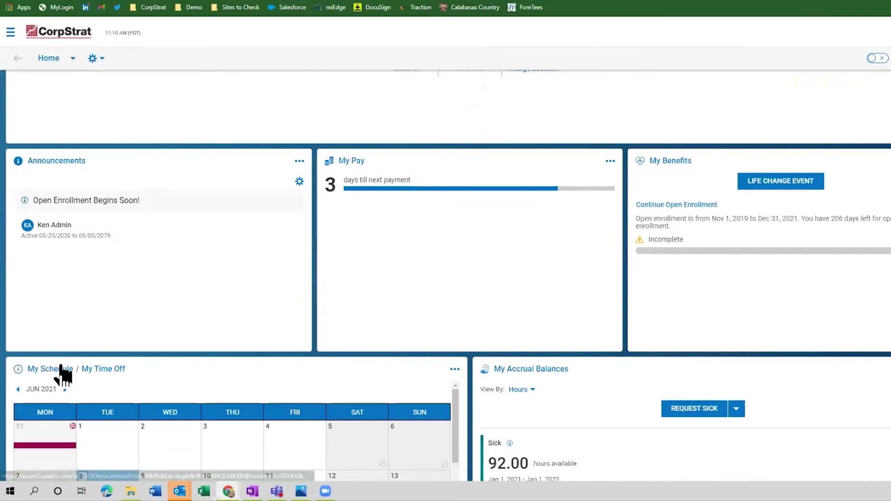
{"action": "scroll", "coordinate": [185, 348], "scroll_direction": "down", "scroll_amount": 2}
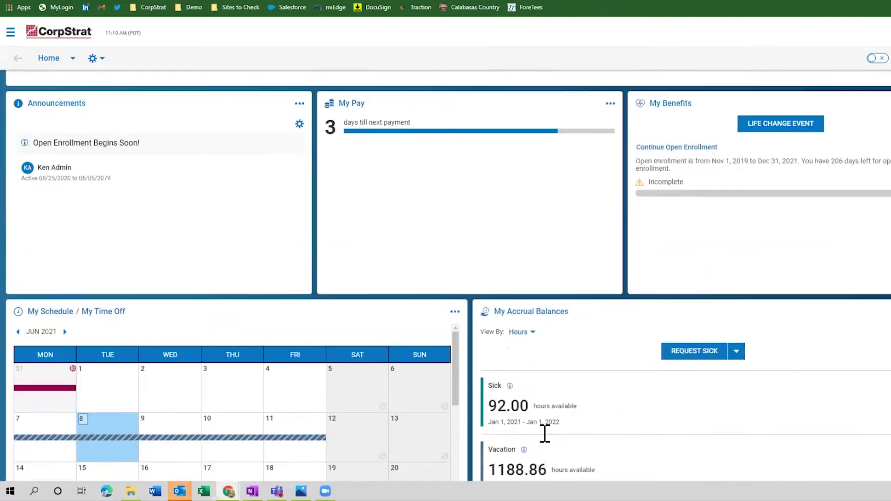
{"action": "scroll", "coordinate": [550, 441], "scroll_direction": "up", "scroll_amount": 5}
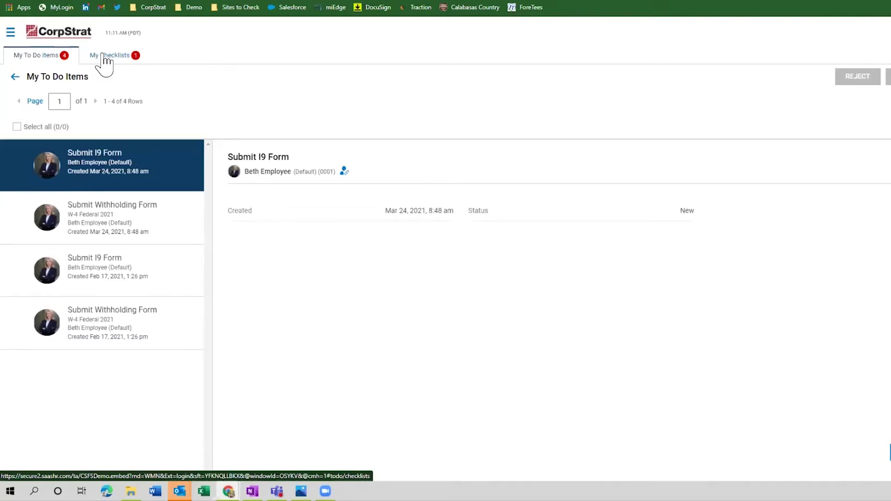
From My Checklists, open the New Hire Checklist's Personal Information Update task details.
{"action": "left_click", "coordinate": [105, 58]}
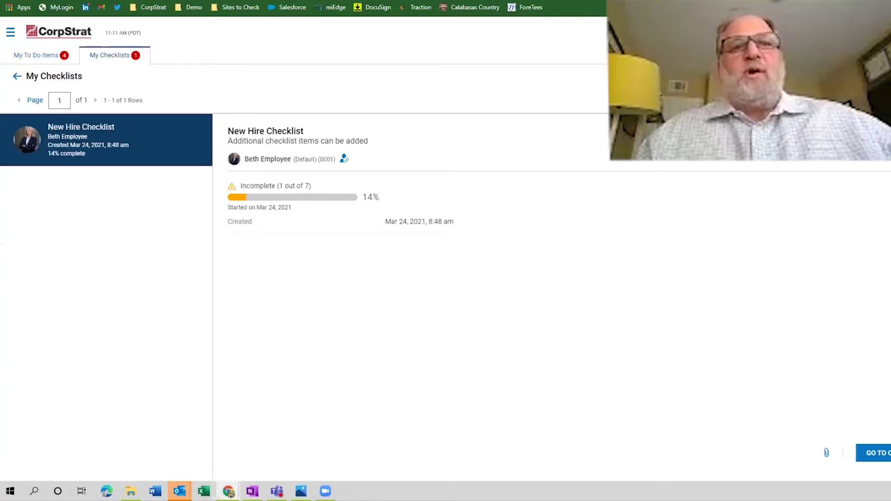
{"action": "left_click", "coordinate": [872, 453]}
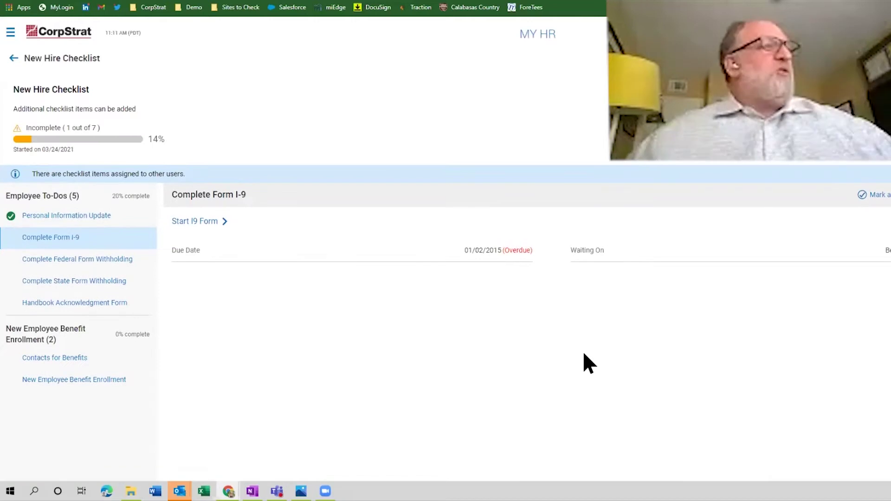
{"action": "left_click", "coordinate": [42, 219]}
{"action": "left_click", "coordinate": [238, 237]}
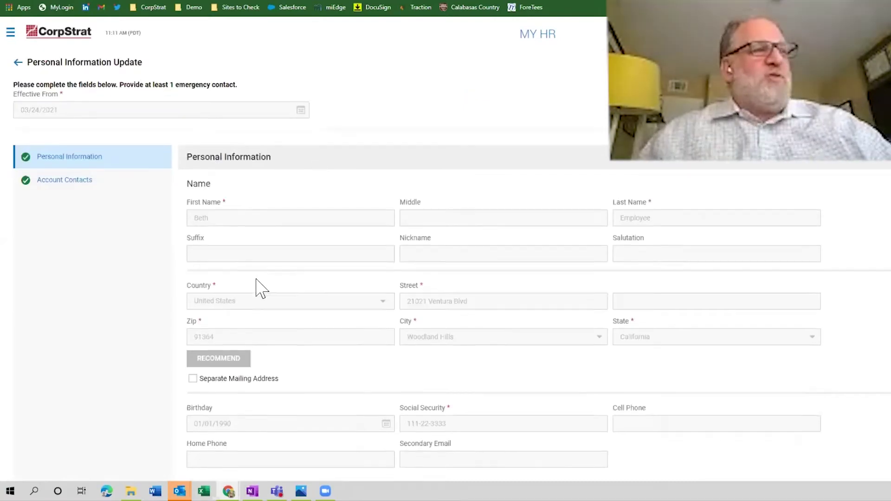
{"action": "scroll", "coordinate": [254, 289], "scroll_direction": "down", "scroll_amount": 1}
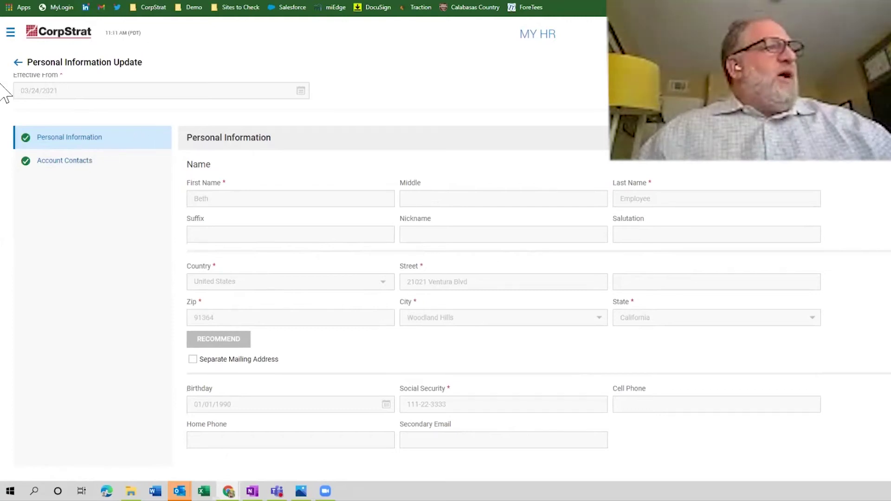
Go back from the Personal Information Update form to the New Hire Checklist.
{"action": "left_click", "coordinate": [18, 63]}
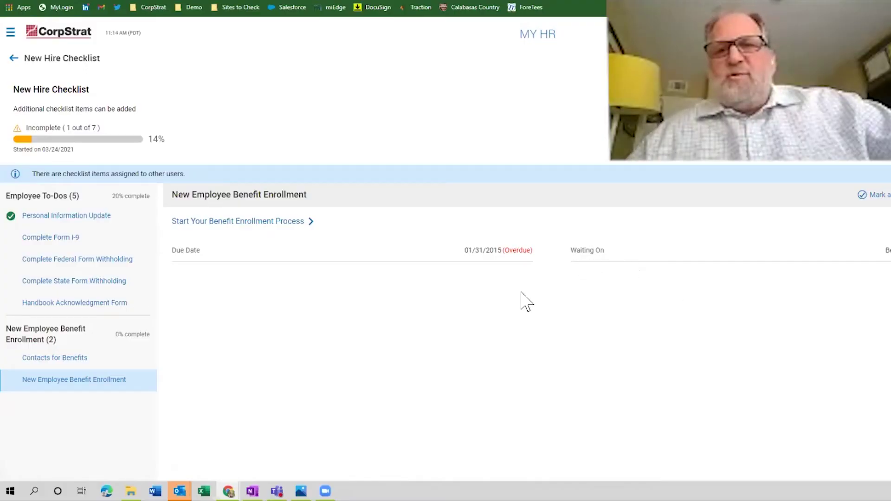
Start benefit enrollment, continue Open Enrollment and advance to the Medical step.
{"action": "left_click", "coordinate": [188, 221]}
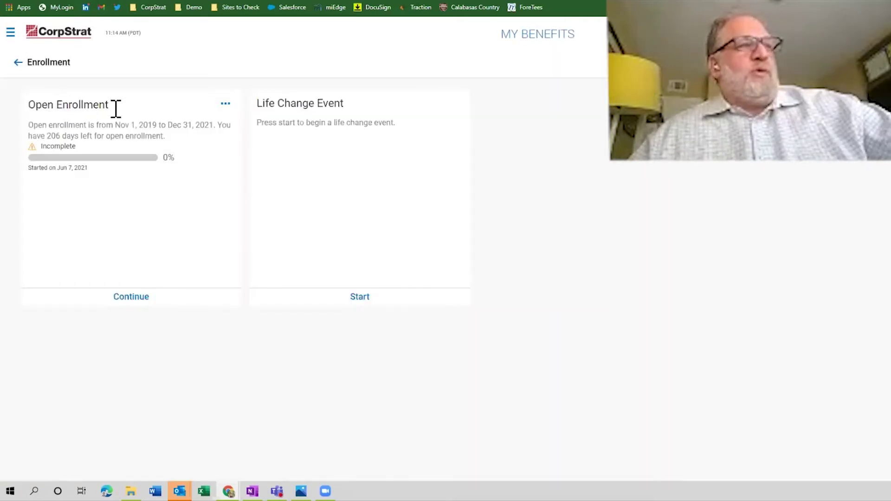
{"action": "left_click", "coordinate": [142, 304]}
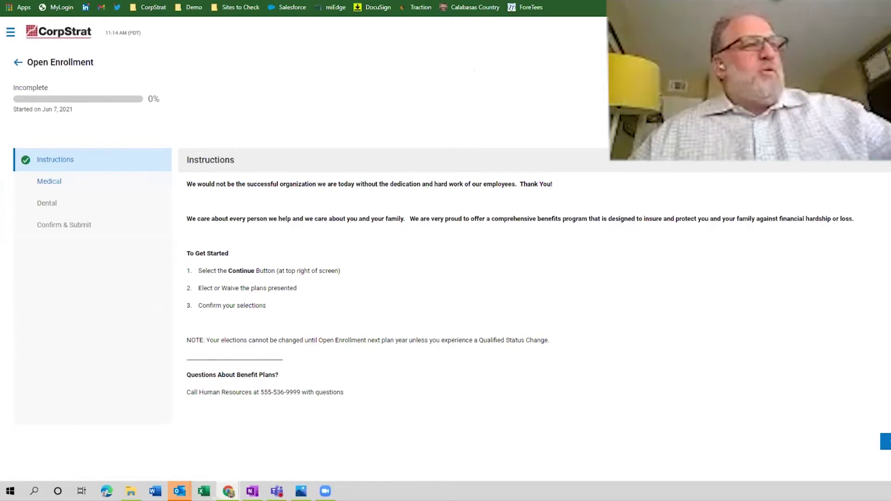
{"action": "left_click", "coordinate": [850, 98]}
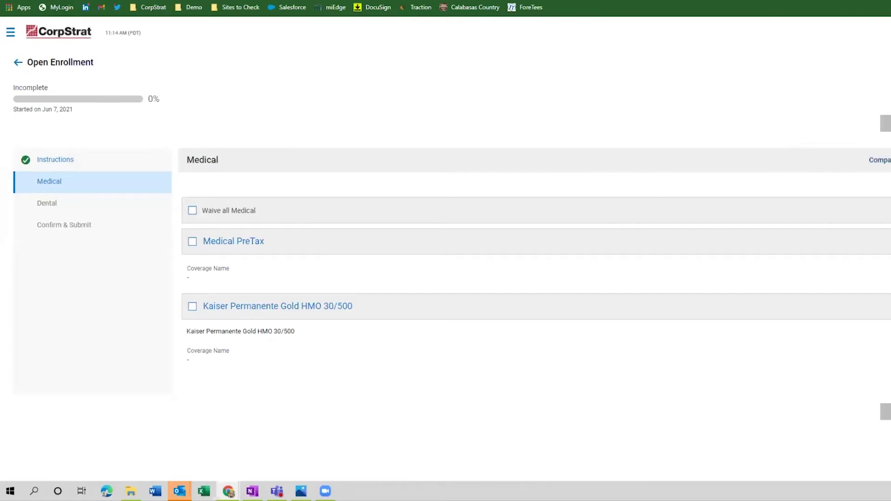
{"action": "left_click", "coordinate": [879, 160]}
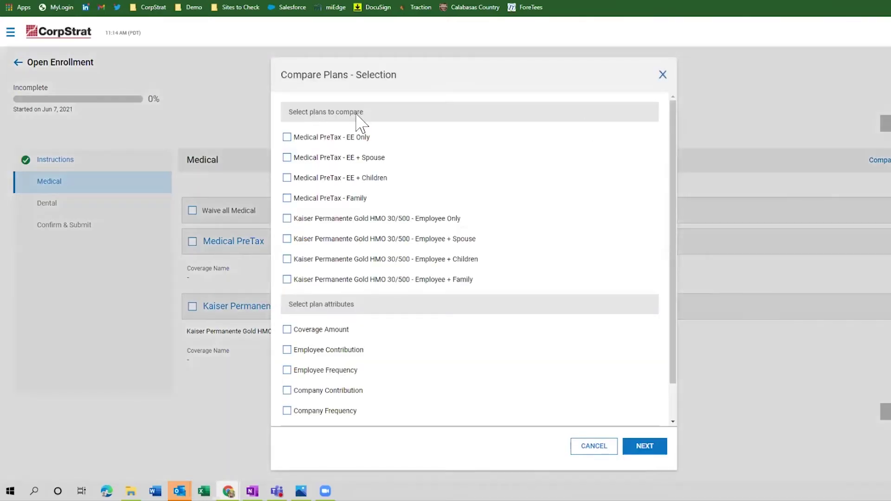
{"action": "left_click", "coordinate": [287, 139]}
{"action": "left_click", "coordinate": [288, 220]}
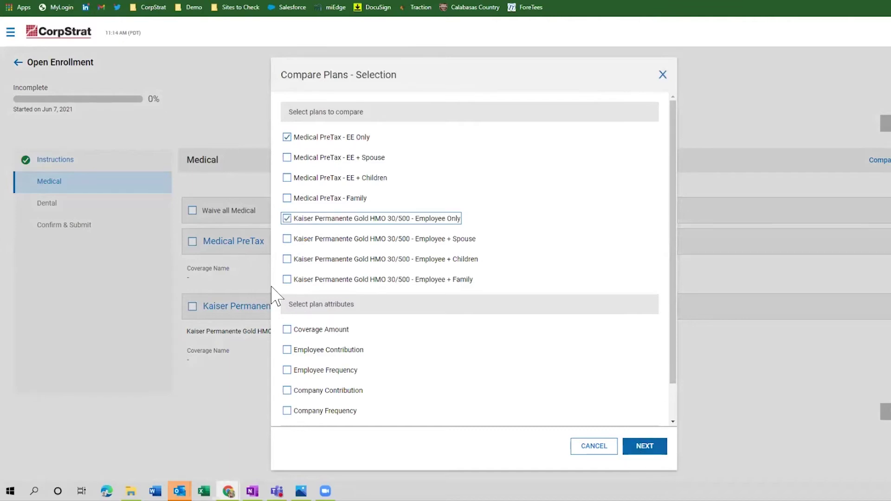
{"action": "scroll", "coordinate": [362, 348], "scroll_direction": "down", "scroll_amount": 2}
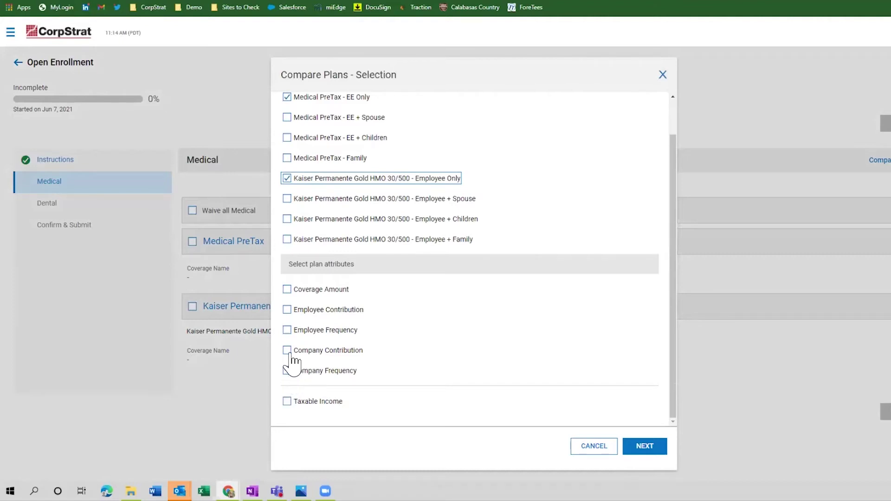
{"action": "left_click", "coordinate": [287, 330]}
{"action": "left_click", "coordinate": [287, 309]}
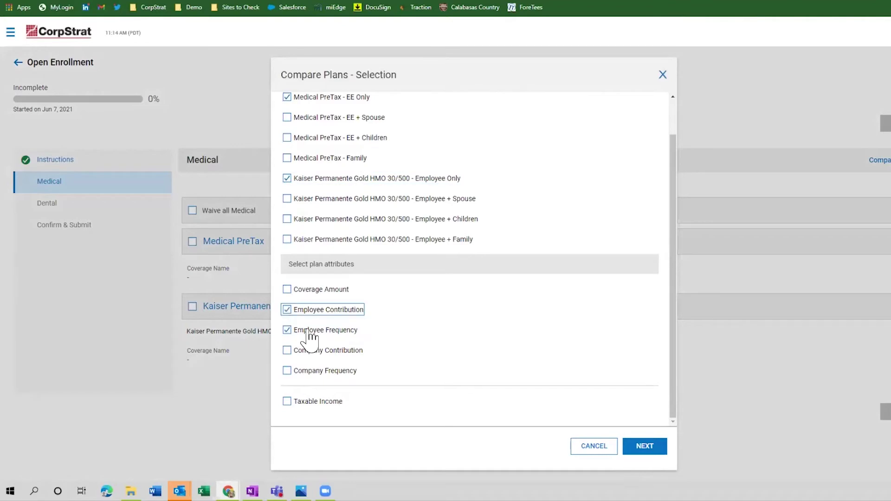
{"action": "left_click", "coordinate": [645, 451]}
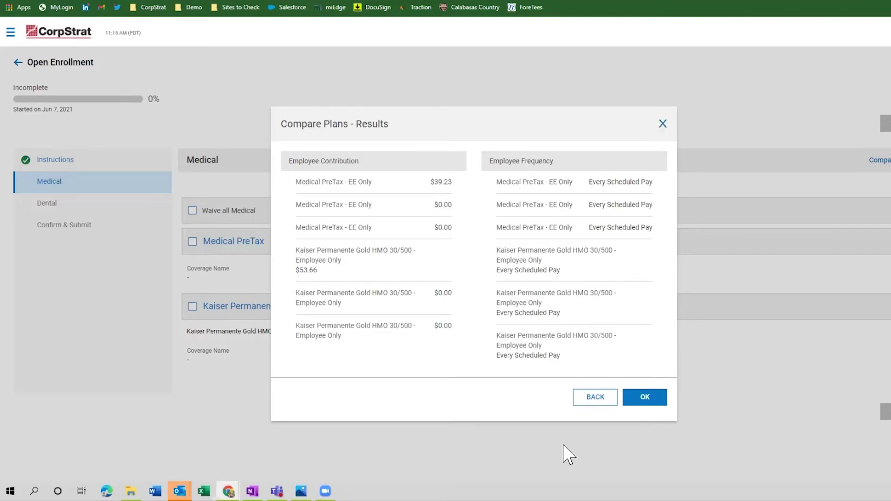
{"action": "left_click", "coordinate": [593, 398]}
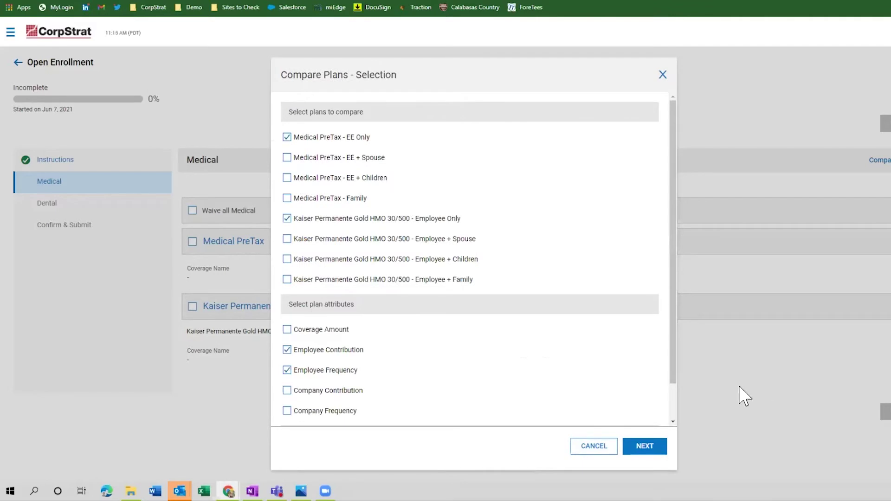
Elect Kaiser Permanente Gold HMO 30/500 with Employee Only coverage and save the election.
{"action": "left_click", "coordinate": [592, 447]}
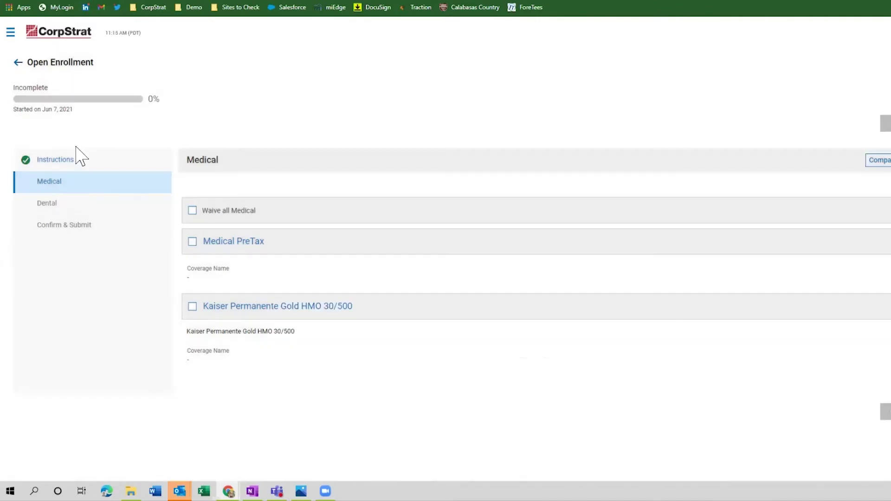
{"action": "left_click", "coordinate": [192, 308]}
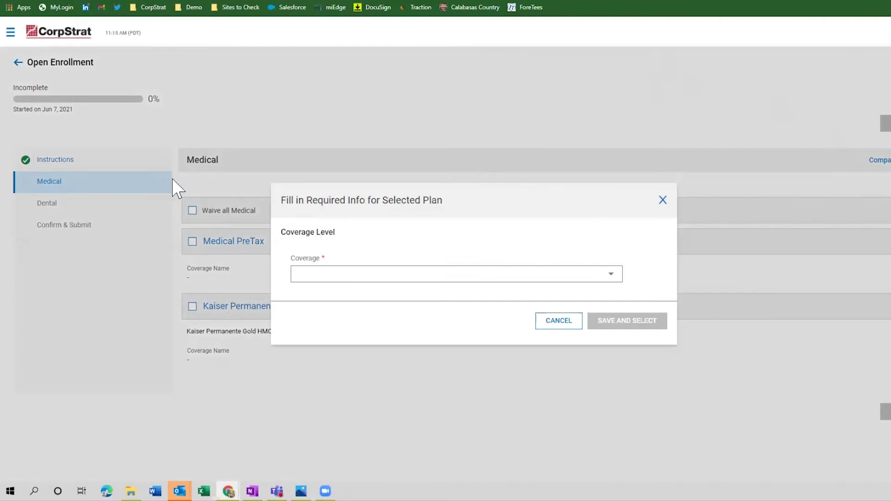
{"action": "left_click", "coordinate": [301, 277]}
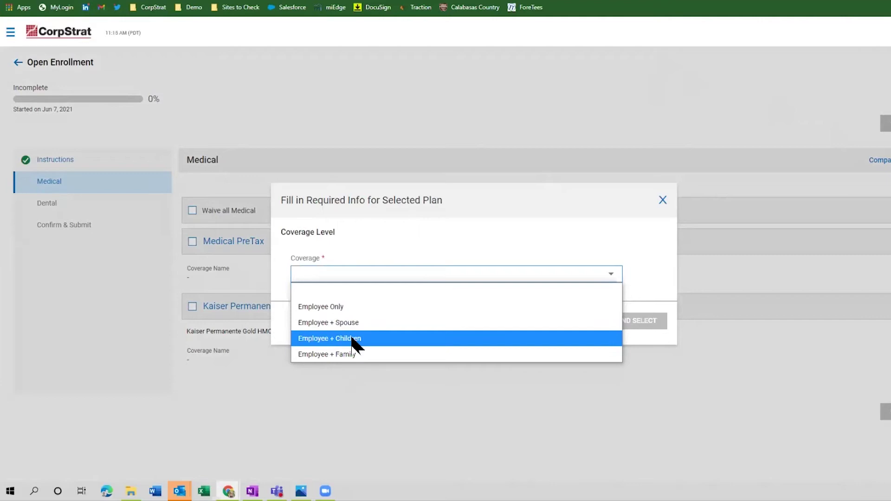
{"action": "left_click", "coordinate": [331, 292]}
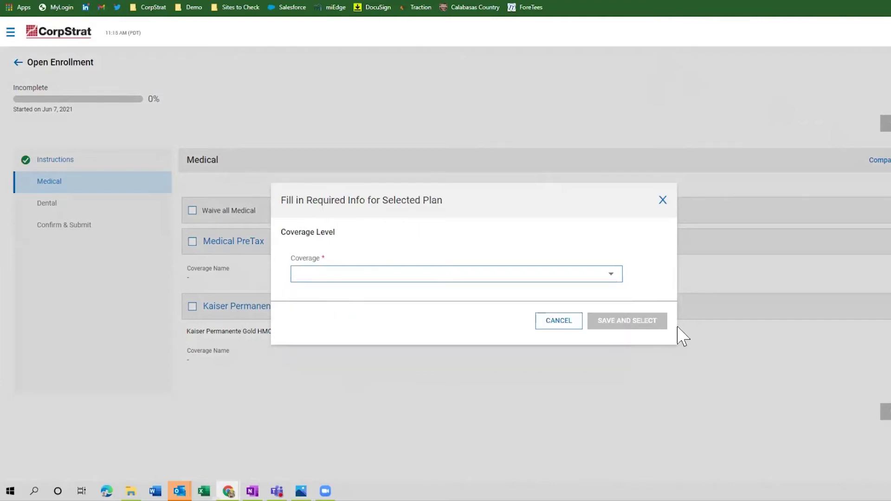
{"action": "left_click", "coordinate": [544, 275]}
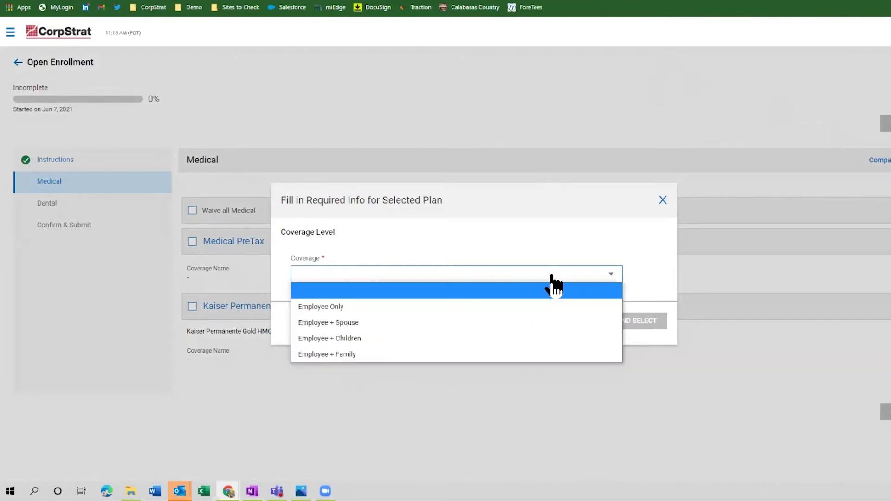
{"action": "left_click", "coordinate": [529, 308]}
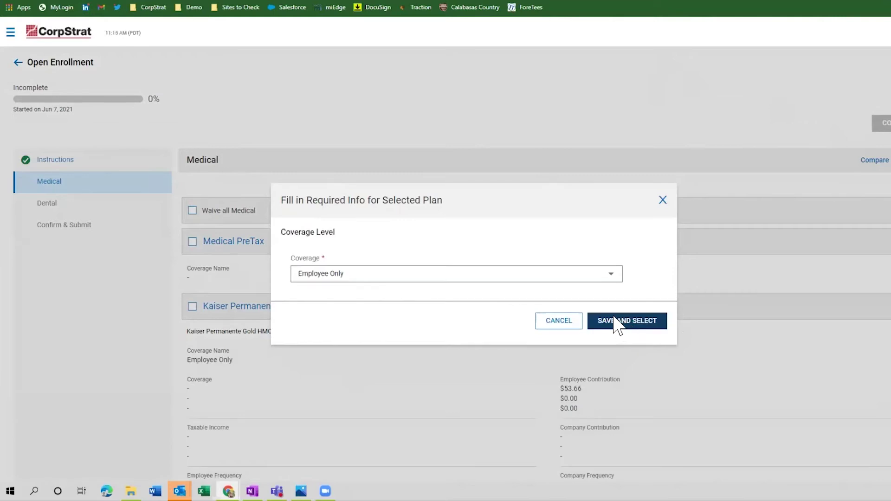
{"action": "left_click", "coordinate": [599, 320]}
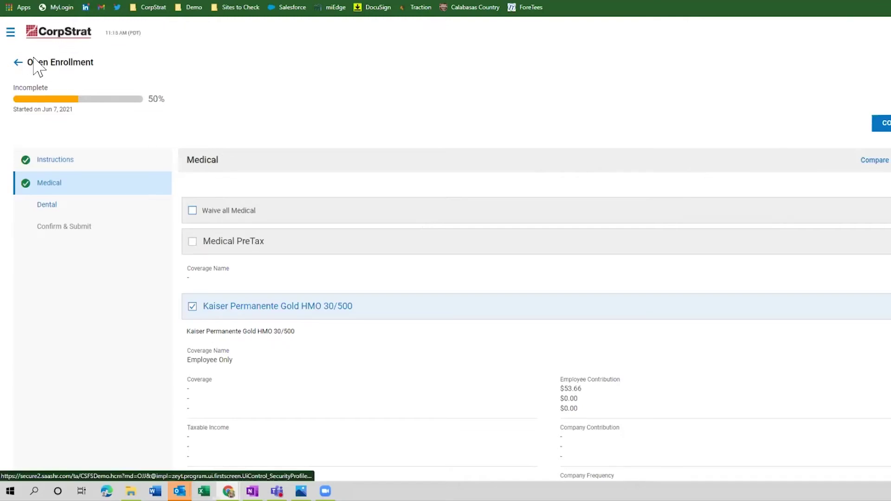
Return home, then clock Beth in and out at 11:16am on the timesheet.
{"action": "left_click", "coordinate": [57, 40]}
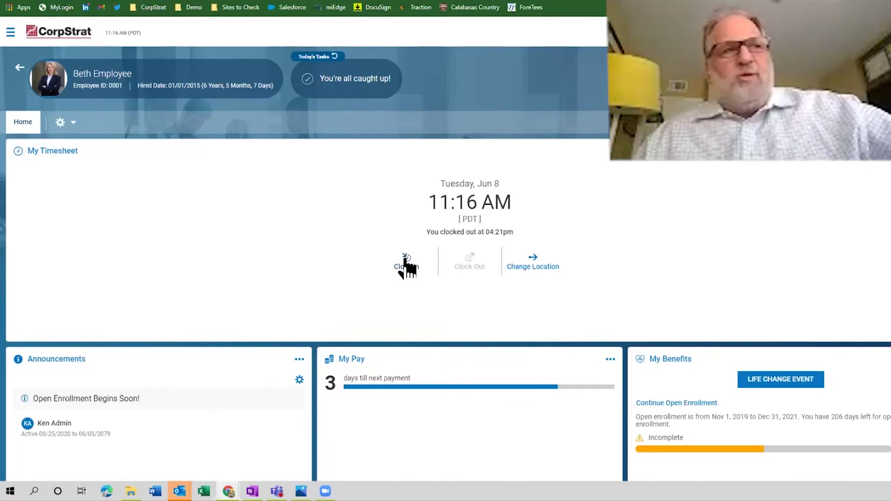
{"action": "left_click", "coordinate": [404, 259]}
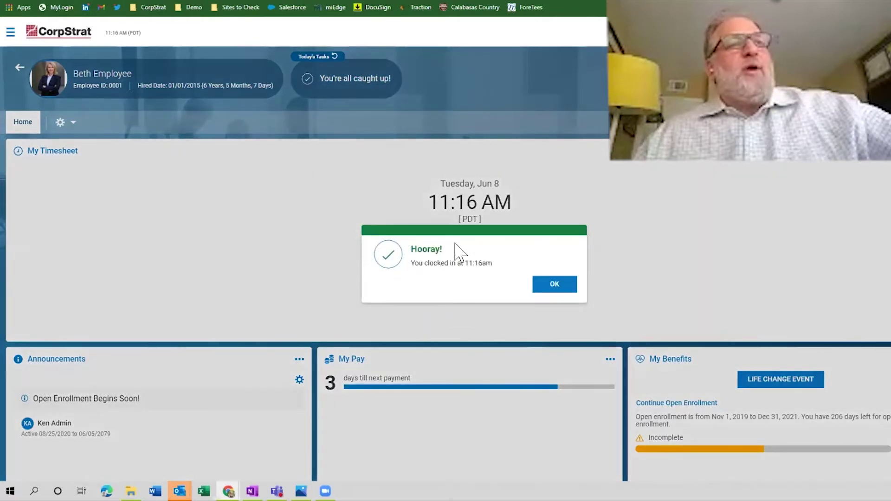
{"action": "left_click", "coordinate": [552, 291]}
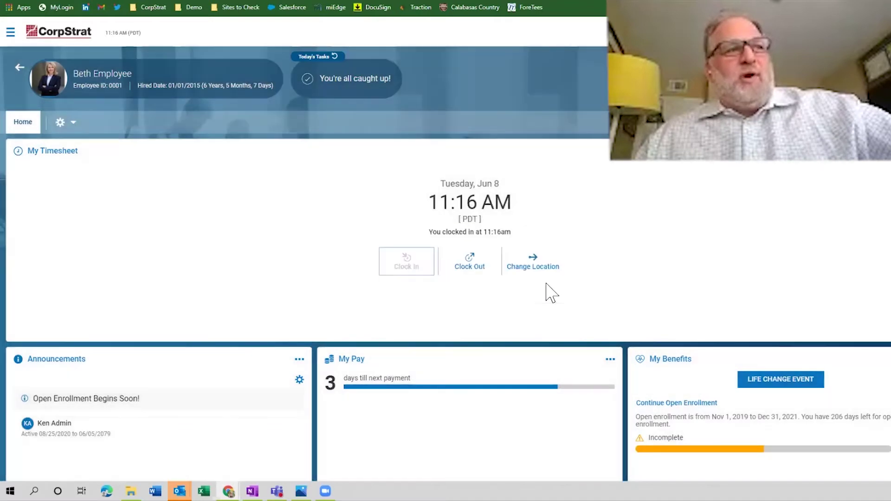
{"action": "left_click", "coordinate": [477, 265]}
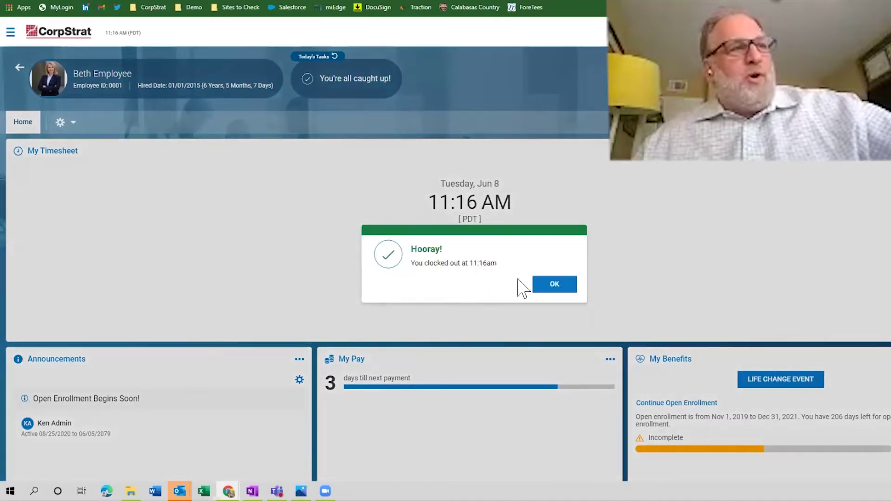
{"action": "left_click", "coordinate": [558, 291]}
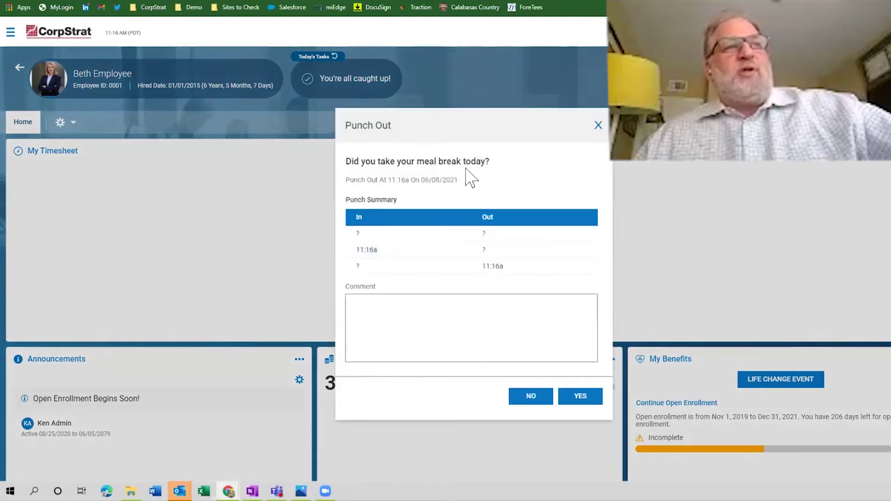
{"action": "left_click", "coordinate": [380, 312]}
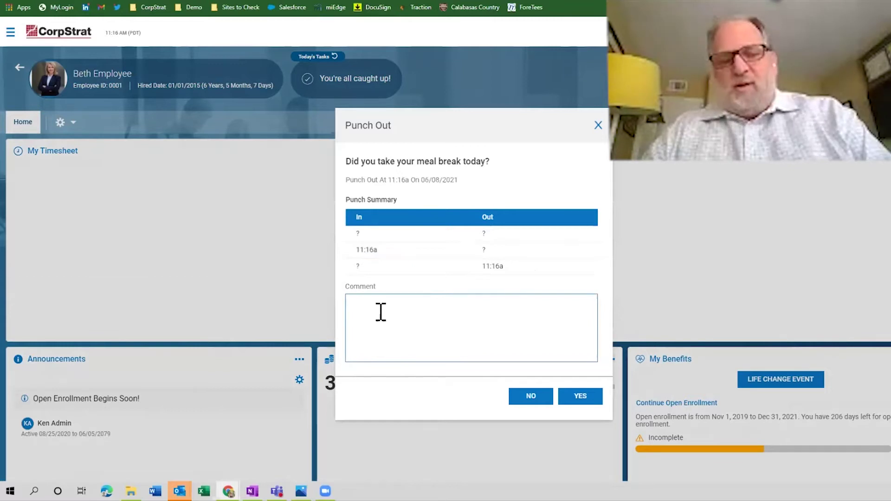
{"action": "type", "text": "no becase matt called me"}
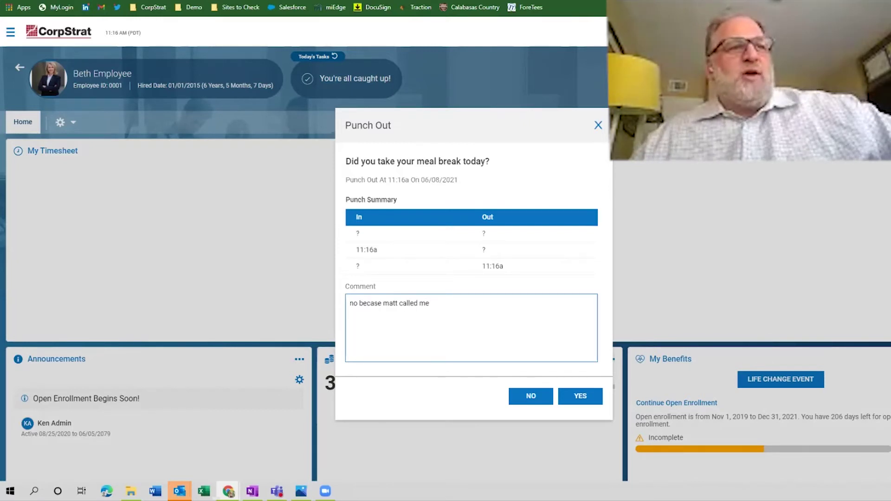
{"action": "left_click", "coordinate": [582, 399]}
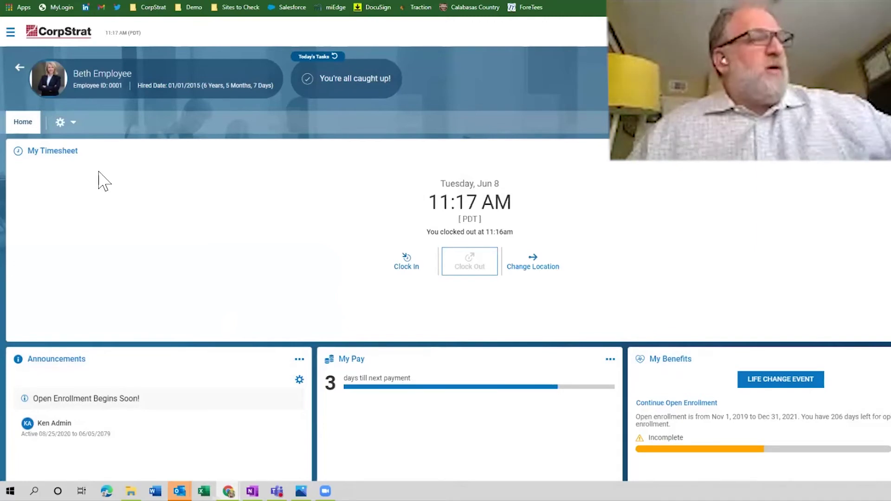
{"action": "scroll", "coordinate": [436, 339], "scroll_direction": "down", "scroll_amount": 1}
{"action": "scroll", "coordinate": [436, 339], "scroll_direction": "down", "scroll_amount": 1}
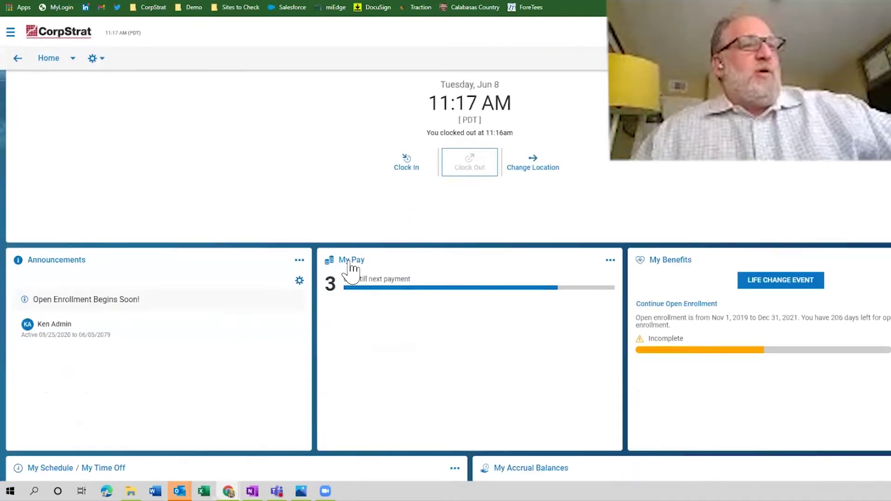
{"action": "scroll", "coordinate": [490, 286], "scroll_direction": "down", "scroll_amount": 3}
{"action": "scroll", "coordinate": [667, 322], "scroll_direction": "down", "scroll_amount": 1}
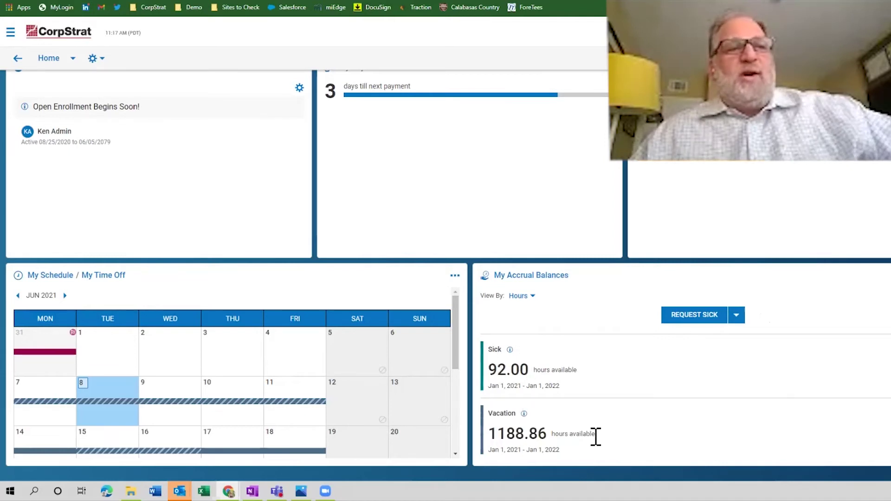
Highlight the Vacation accrual balance of 1188.86 hours under My Accrual Balances.
{"action": "left_click_drag", "start_coordinate": [605, 443], "coordinate": [497, 431]}
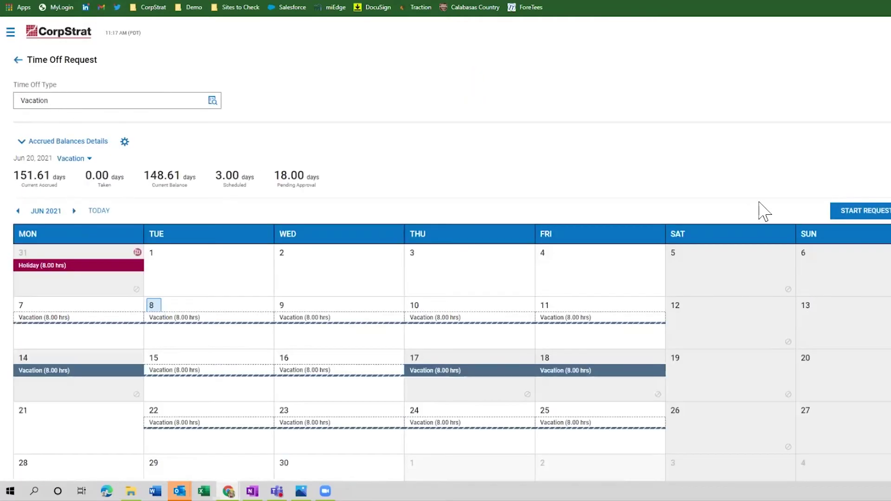
{"action": "scroll", "coordinate": [140, 310], "scroll_direction": "down", "scroll_amount": 1}
{"action": "scroll", "coordinate": [139, 310], "scroll_direction": "down", "scroll_amount": 1}
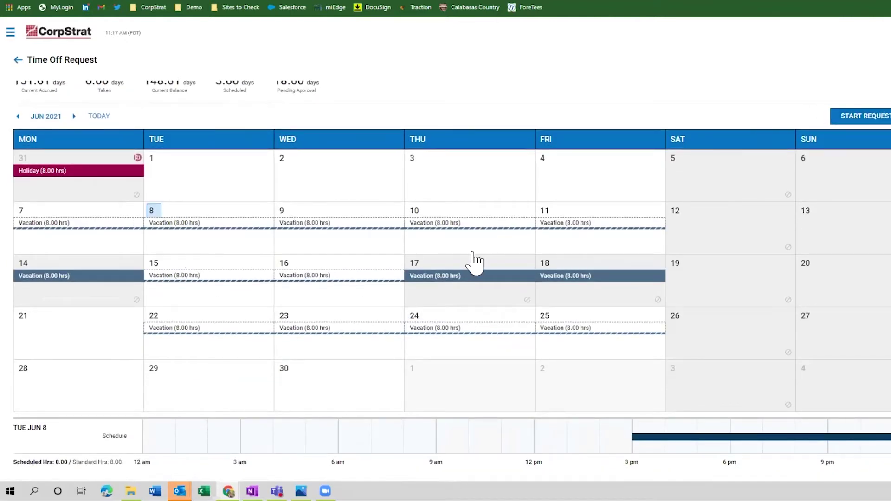
Start a Multiple Days vacation request from 06/09/2021 to 06/30/2021.
{"action": "left_click", "coordinate": [863, 116]}
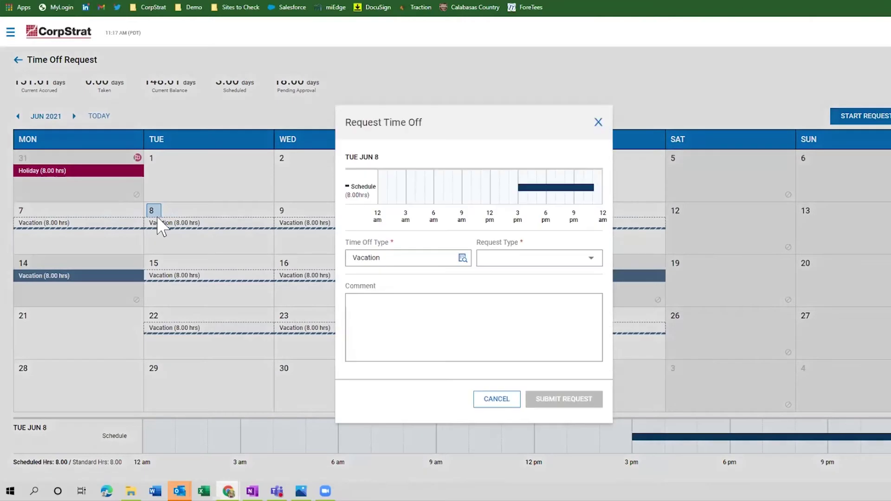
{"action": "left_click", "coordinate": [509, 259]}
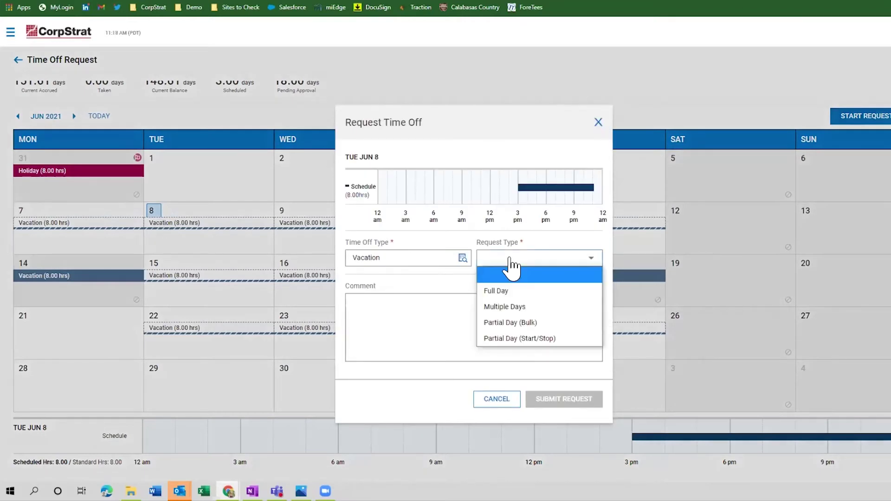
{"action": "left_click", "coordinate": [511, 308]}
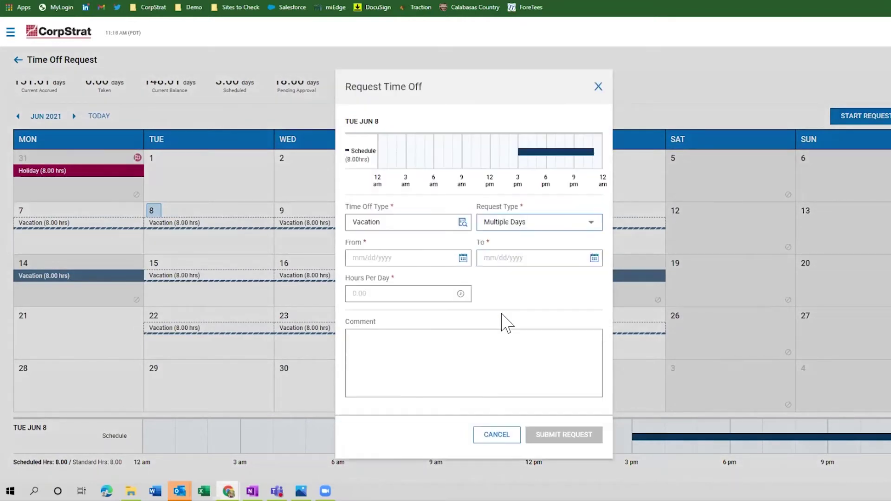
{"action": "left_click", "coordinate": [463, 258]}
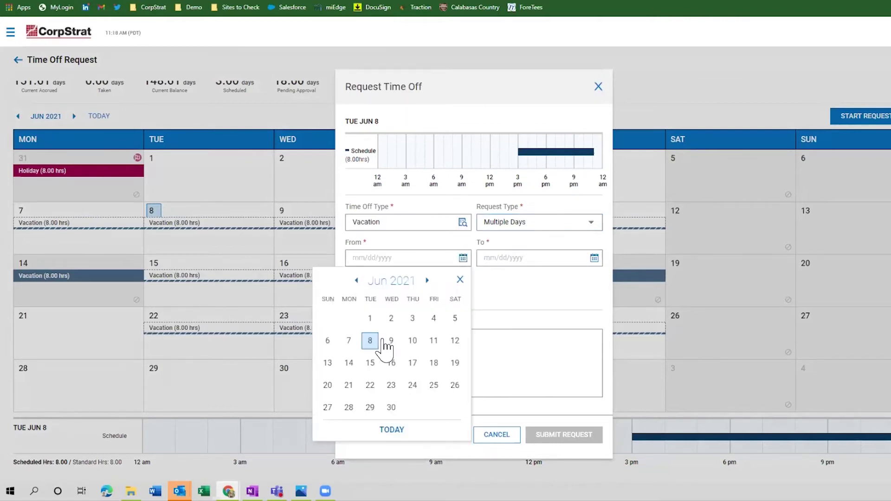
{"action": "left_click", "coordinate": [395, 342]}
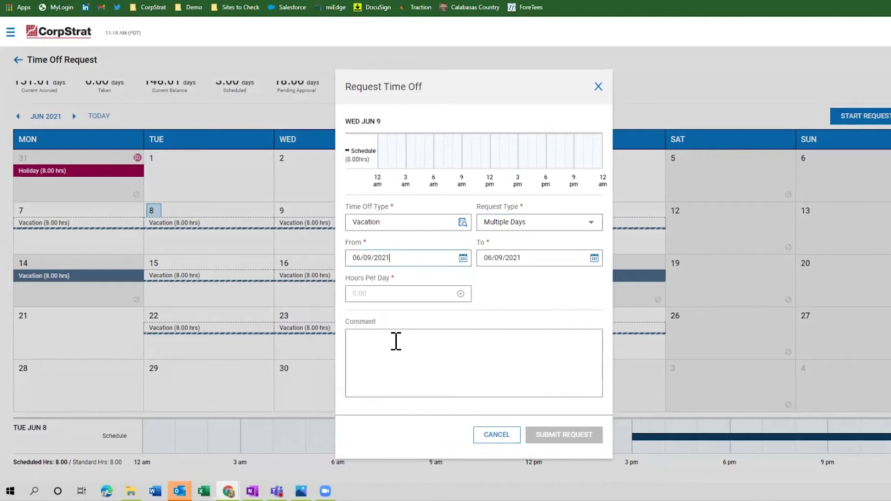
{"action": "left_click", "coordinate": [594, 259]}
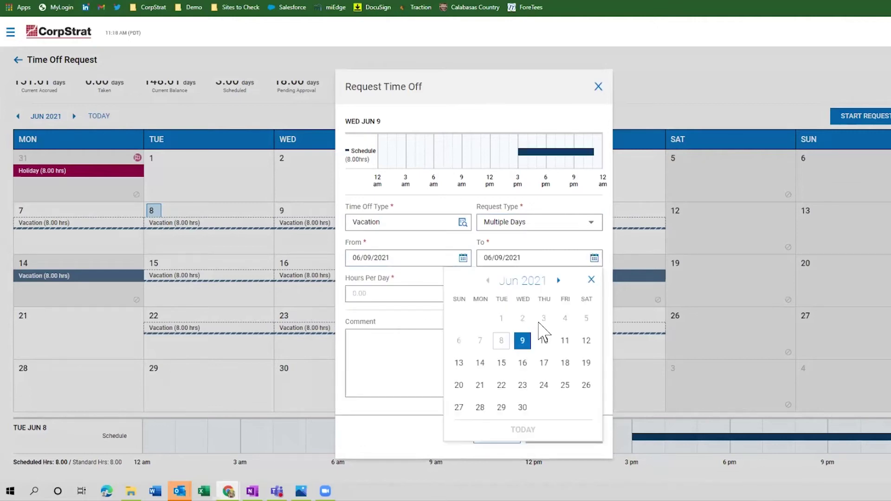
{"action": "left_click", "coordinate": [523, 410]}
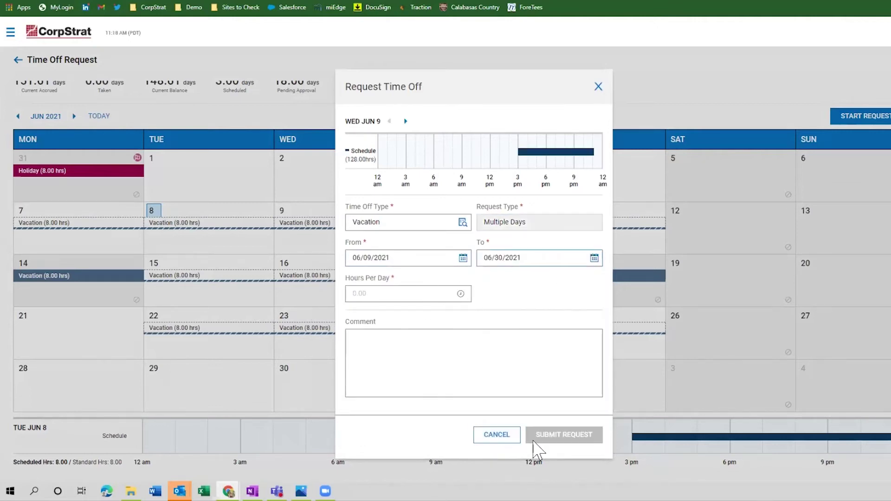
Enter 8 hours per day with the comment Honeymoon and submit despite the overlap warnings.
{"action": "left_click", "coordinate": [405, 293]}
{"action": "type", "text": "8"}
{"action": "left_click", "coordinate": [564, 386]}
{"action": "type", "text": "Honeymoon"}
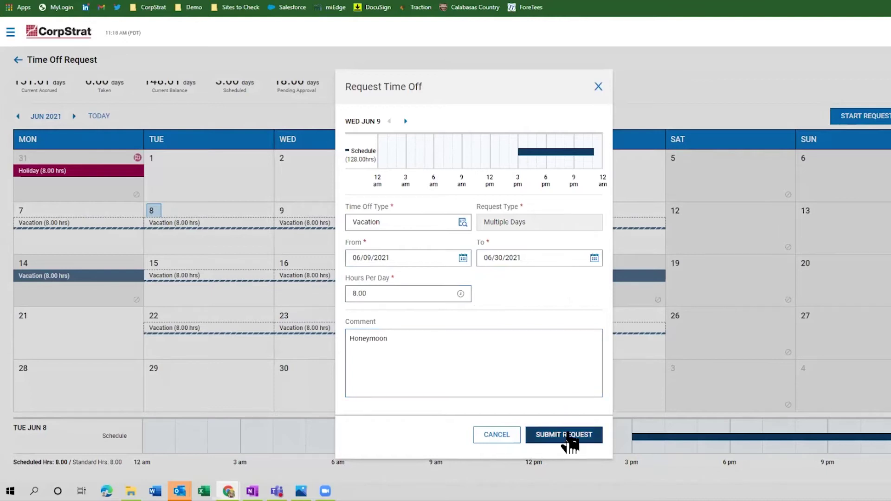
{"action": "left_click", "coordinate": [566, 438]}
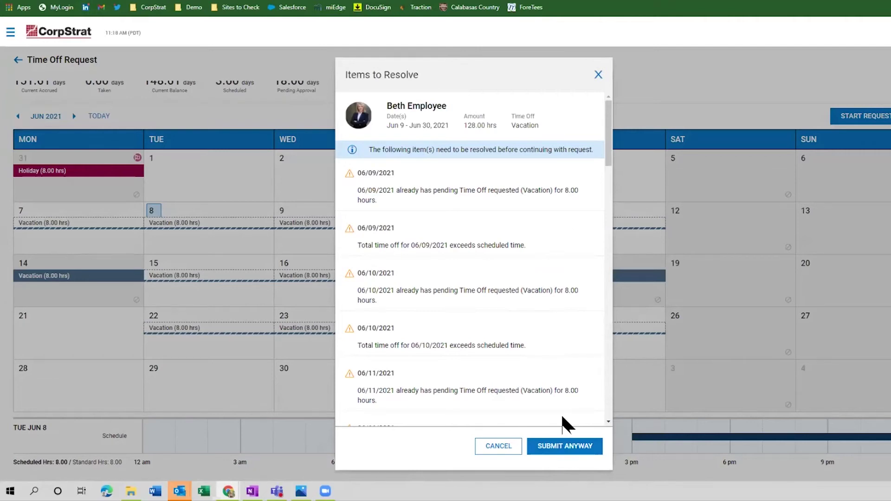
{"action": "left_click", "coordinate": [562, 444]}
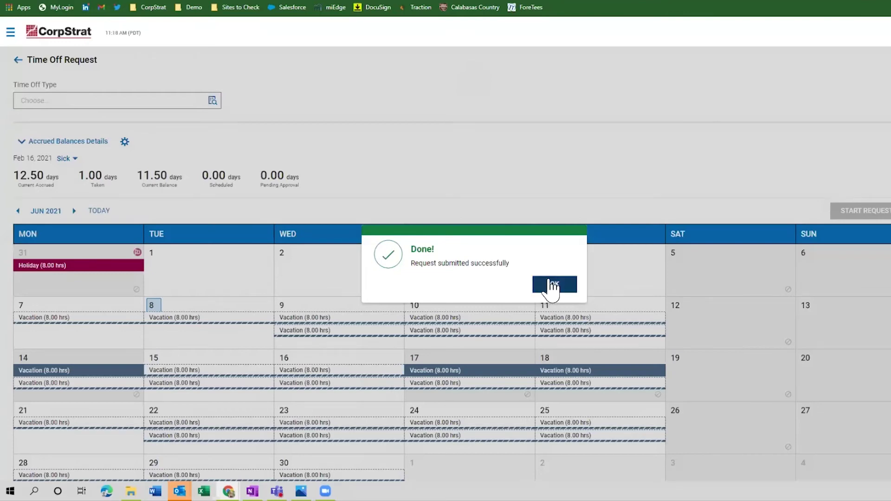
{"action": "left_click", "coordinate": [552, 292]}
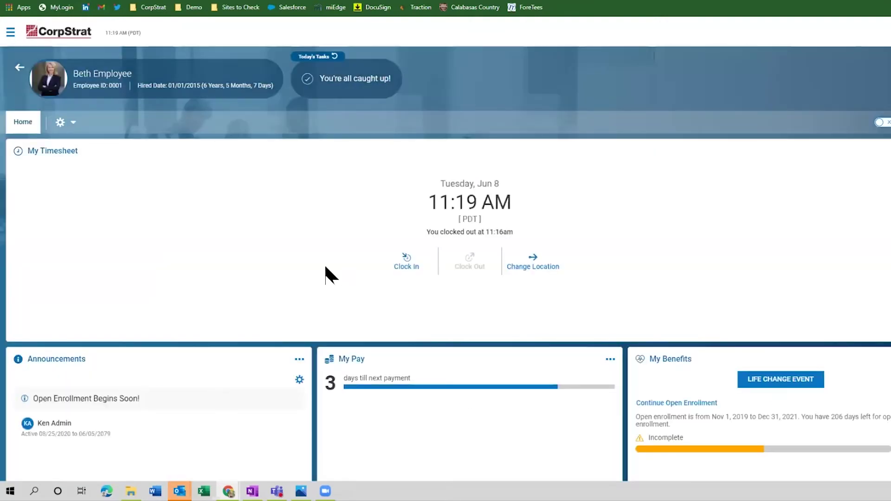
{"action": "scroll", "coordinate": [344, 250], "scroll_direction": "down", "scroll_amount": 2}
{"action": "scroll", "coordinate": [369, 270], "scroll_direction": "down", "scroll_amount": 2}
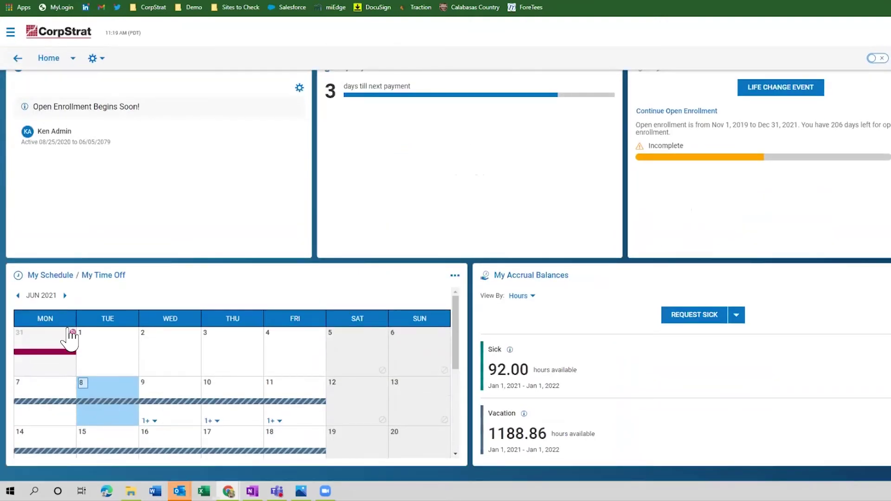
{"action": "scroll", "coordinate": [209, 403], "scroll_direction": "down", "scroll_amount": 3}
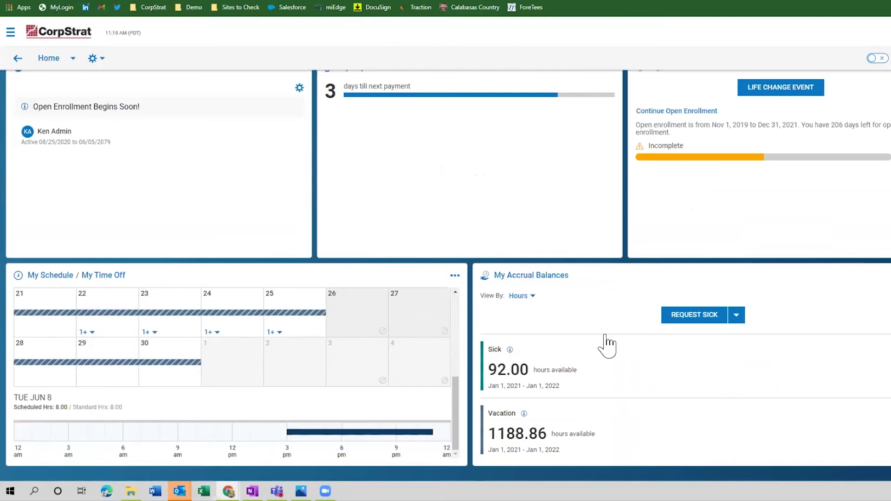
{"action": "scroll", "coordinate": [796, 243], "scroll_direction": "up", "scroll_amount": 4}
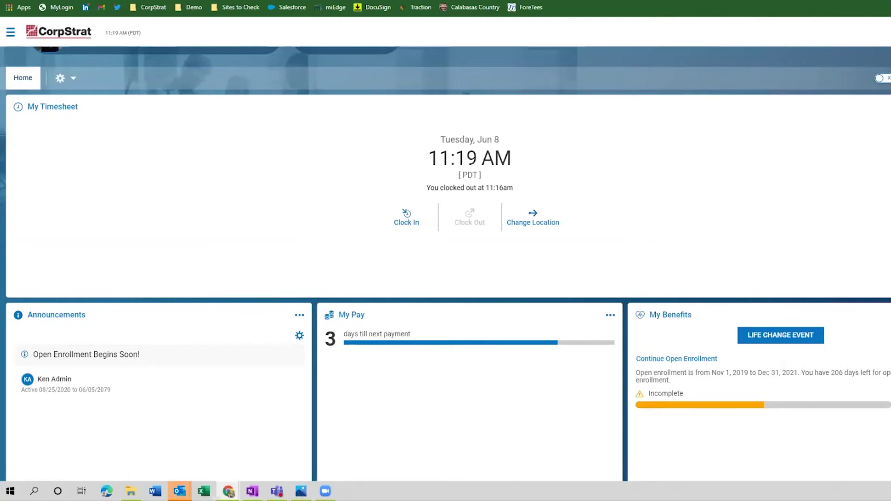
Enable dashboard layout editing and add the Turtles widget to the current widgets.
{"action": "left_click", "coordinate": [881, 78]}
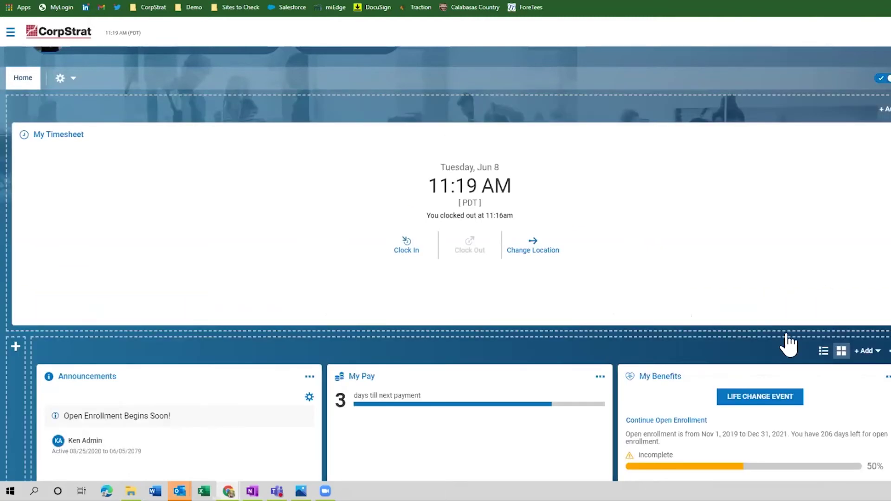
{"action": "left_click", "coordinate": [867, 351]}
{"action": "left_click", "coordinate": [866, 385]}
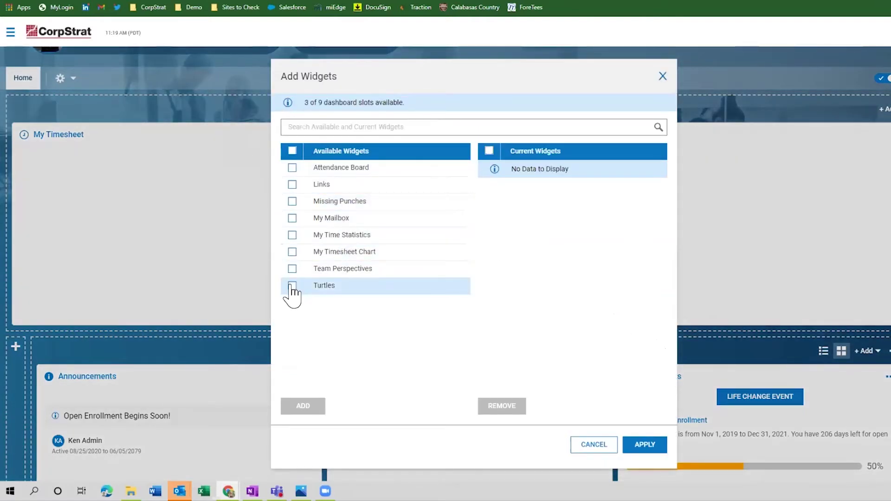
{"action": "left_click", "coordinate": [292, 286]}
{"action": "left_click", "coordinate": [307, 408]}
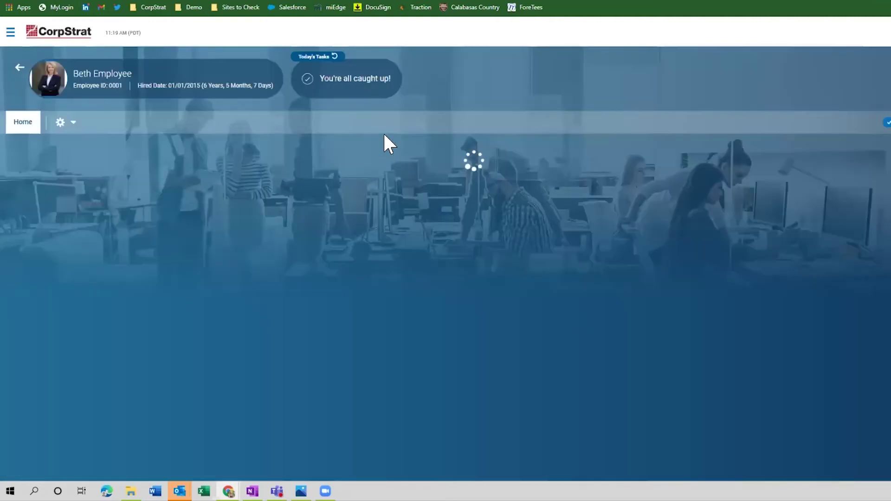
{"action": "scroll", "coordinate": [507, 195], "scroll_direction": "down", "scroll_amount": 3}
{"action": "scroll", "coordinate": [802, 149], "scroll_direction": "down", "scroll_amount": 2}
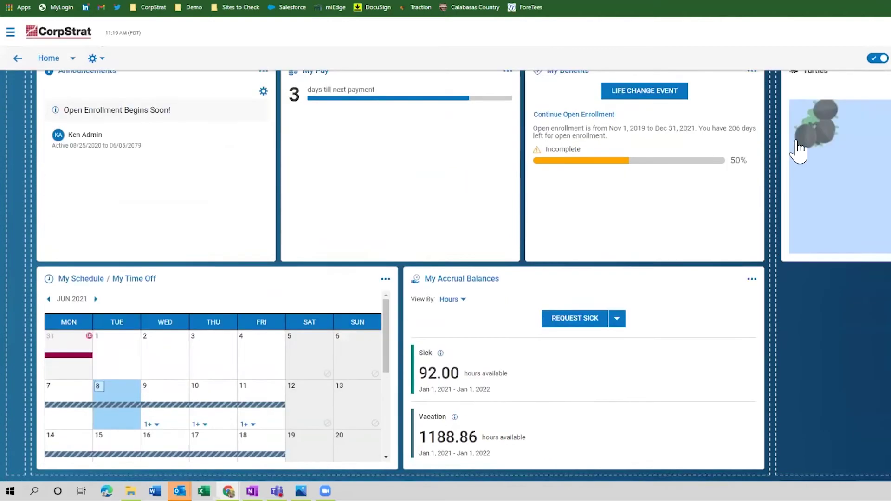
{"action": "scroll", "coordinate": [812, 139], "scroll_direction": "up", "scroll_amount": 1}
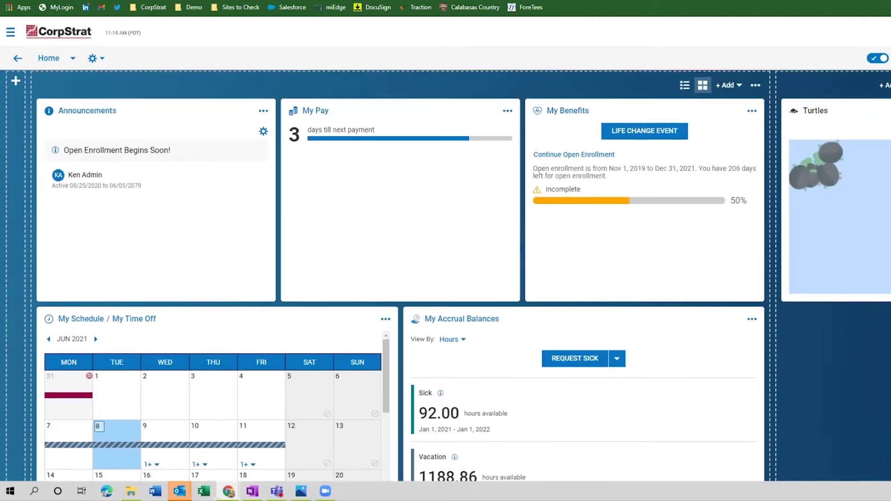
{"action": "scroll", "coordinate": [828, 209], "scroll_direction": "up", "scroll_amount": 1}
{"action": "scroll", "coordinate": [130, 139], "scroll_direction": "up", "scroll_amount": 3}
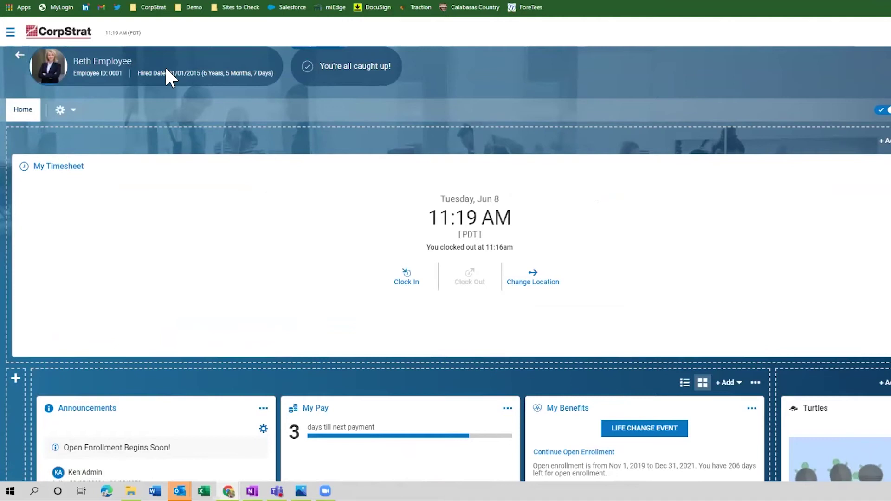
Sign out of the Beth Employee account from the navigation menu.
{"action": "left_click", "coordinate": [10, 33]}
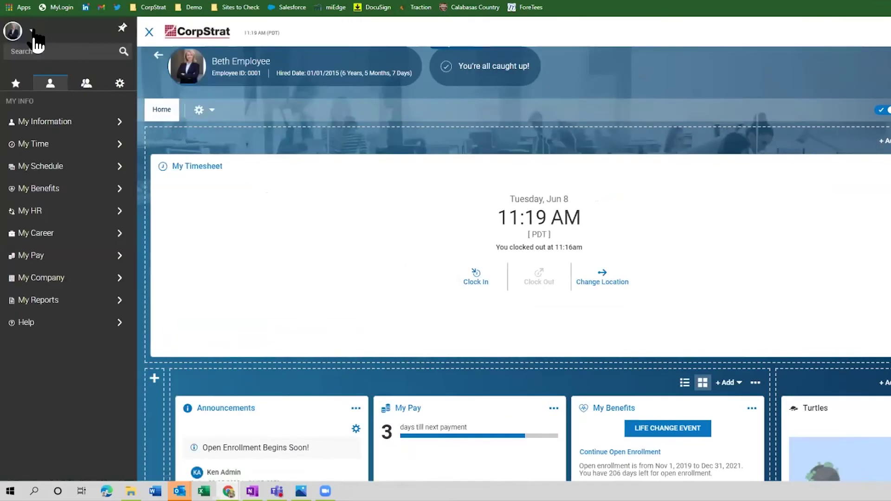
{"action": "left_click", "coordinate": [31, 31]}
{"action": "left_click", "coordinate": [29, 70]}
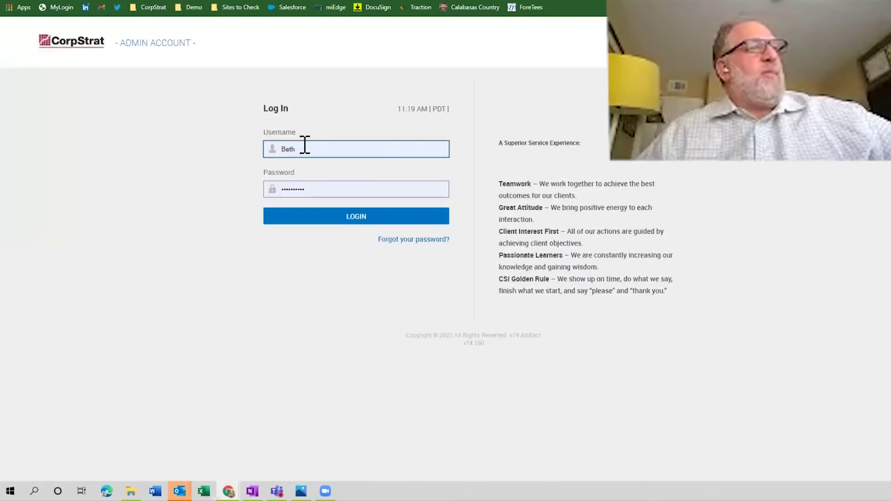
Log in with the saved administrator username, reaching the pending time-off approvals.
{"action": "left_click", "coordinate": [305, 145]}
{"action": "left_click", "coordinate": [288, 209]}
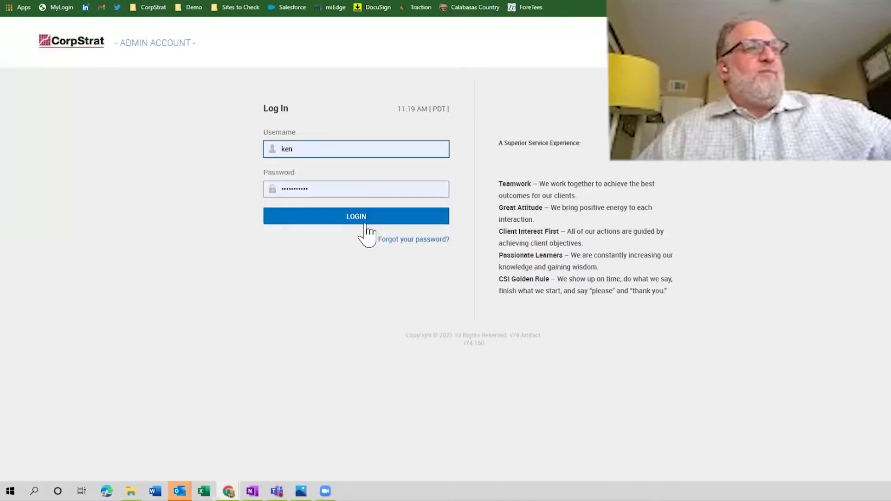
{"action": "left_click", "coordinate": [364, 218]}
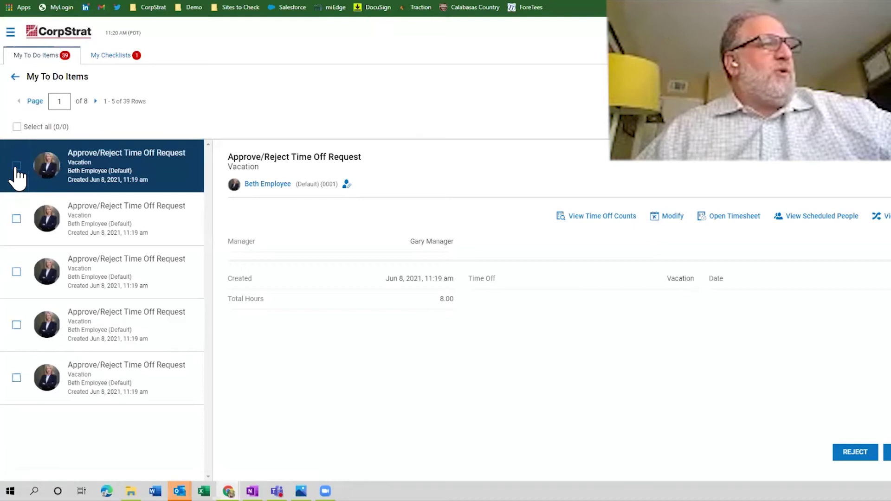
Approve the June 9 vacation request, removing the 8.00 regular hours recorded on 06/09/2021.
{"action": "left_click", "coordinate": [15, 166]}
{"action": "left_click", "coordinate": [16, 127]}
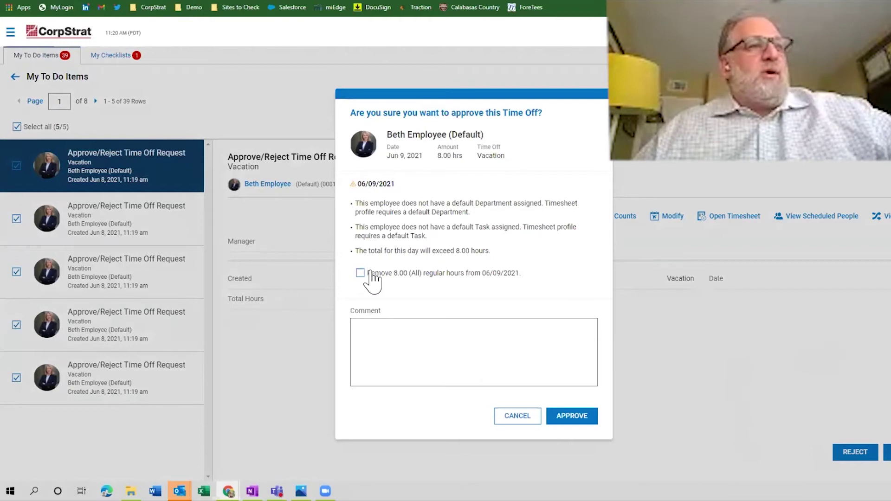
{"action": "left_click", "coordinate": [361, 274]}
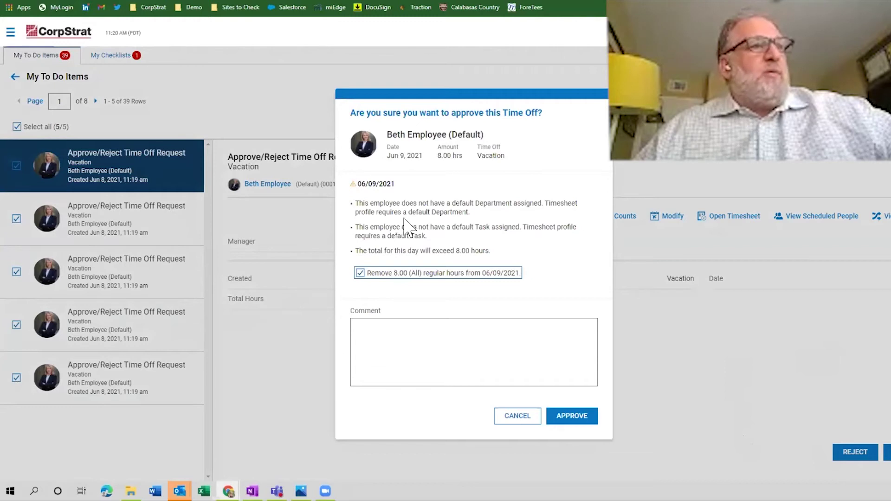
{"action": "left_click", "coordinate": [578, 424]}
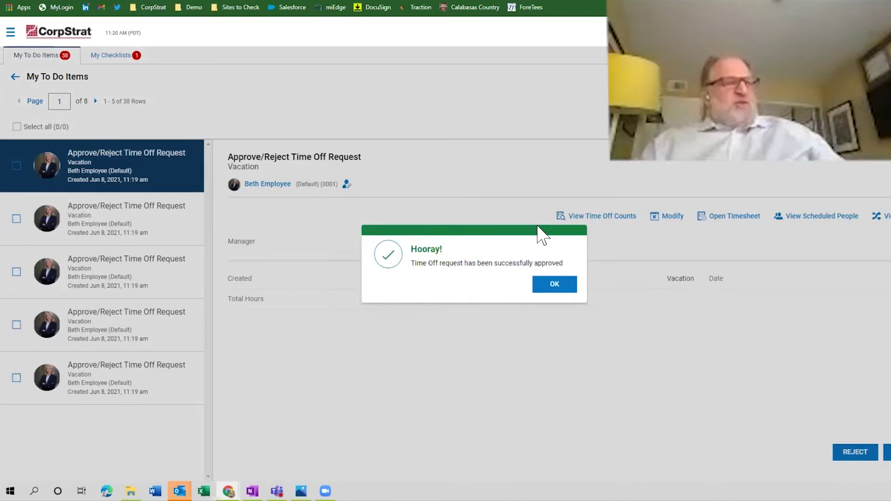
{"action": "left_click", "coordinate": [551, 286]}
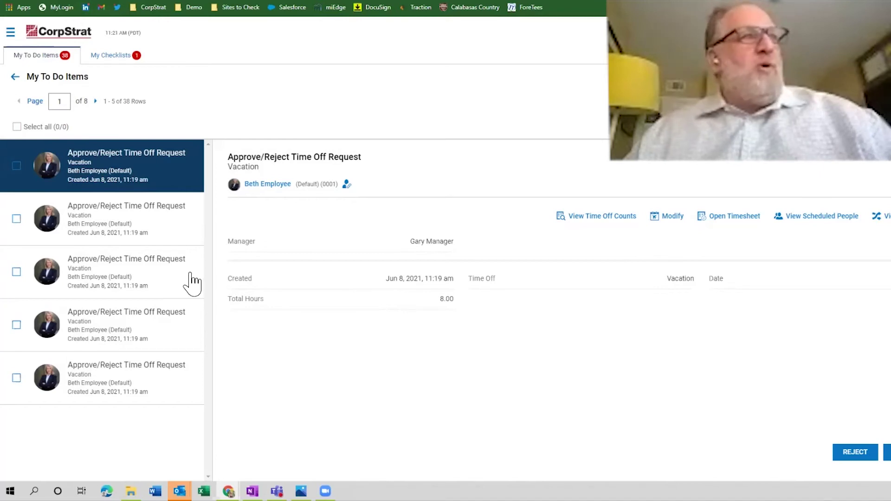
View the assigned New Hire Checklist under My Checklists, then return to the home dashboard.
{"action": "left_click", "coordinate": [29, 57]}
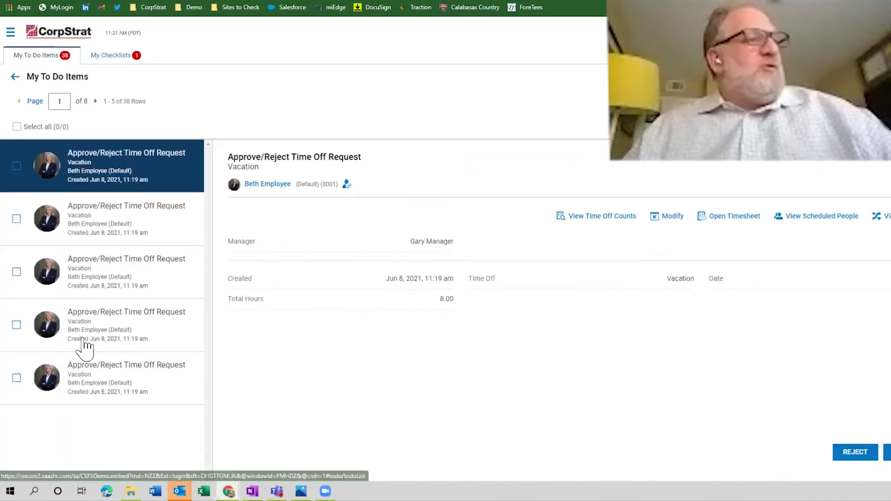
{"action": "left_click", "coordinate": [113, 66]}
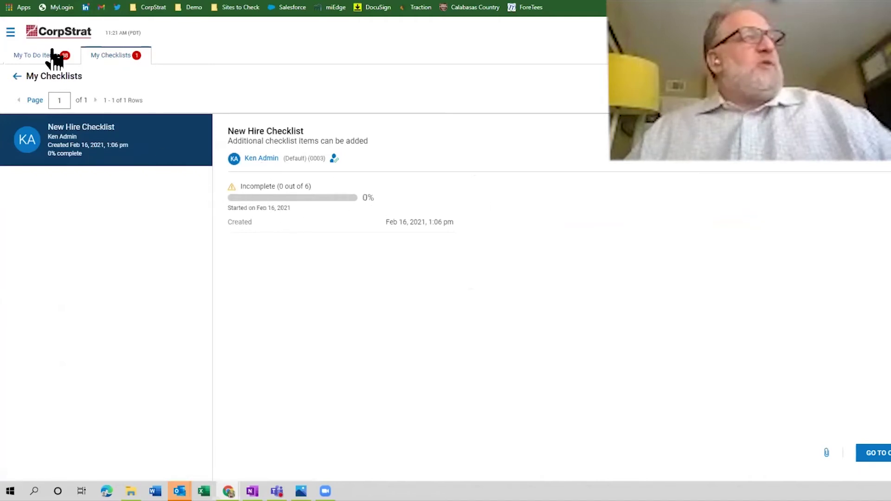
{"action": "left_click", "coordinate": [61, 38]}
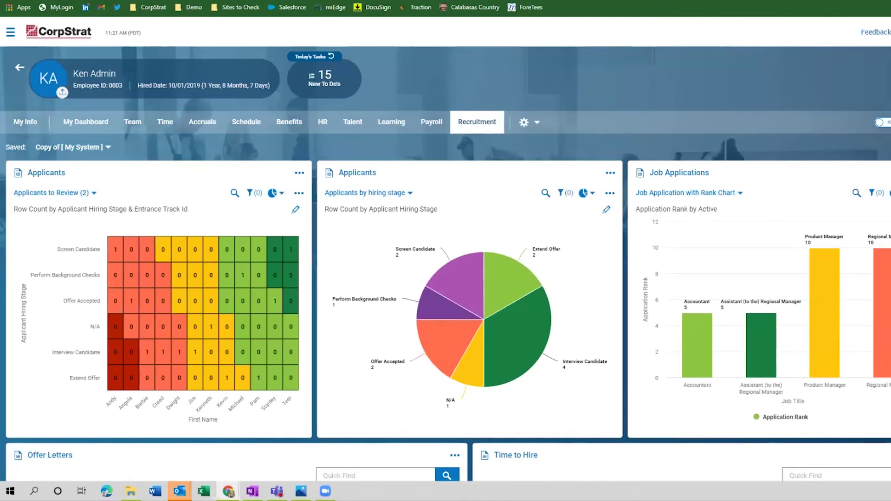
Review the Absent entry of the attendance Exceptions report and return to the Time dashboard.
{"action": "left_click", "coordinate": [165, 130]}
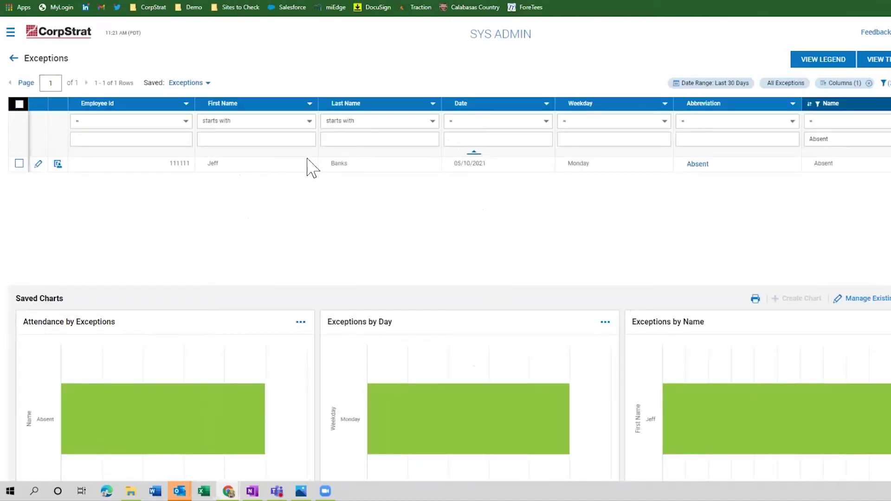
{"action": "left_click", "coordinate": [699, 165]}
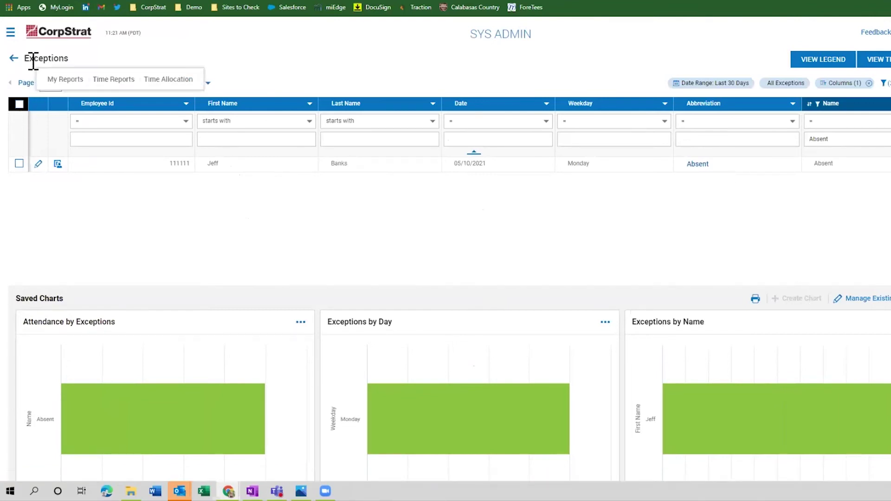
{"action": "left_click", "coordinate": [14, 59]}
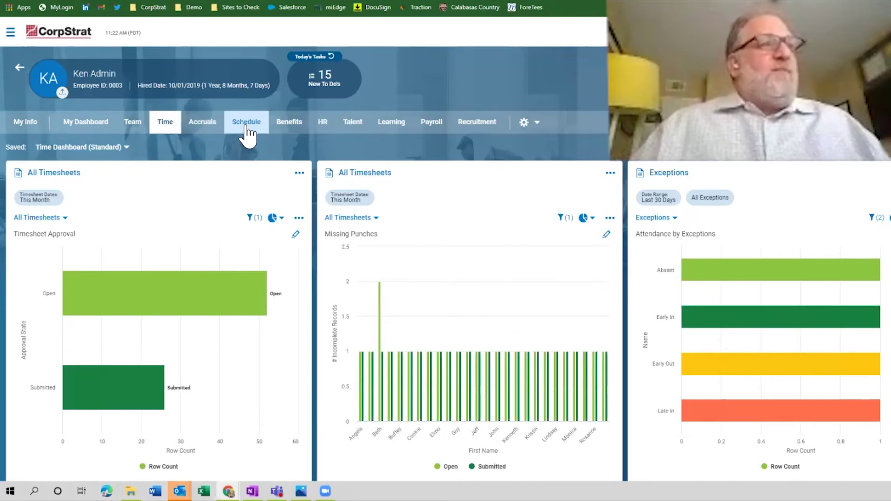
{"action": "left_click", "coordinate": [203, 123]}
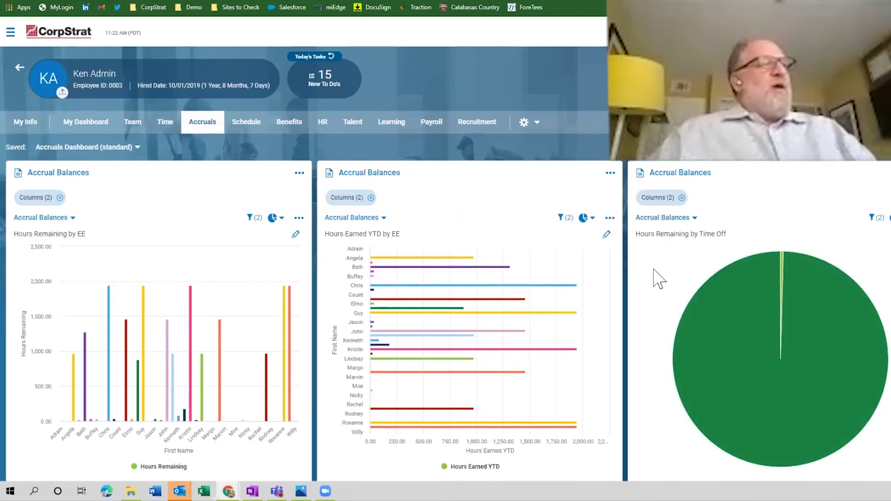
{"action": "scroll", "coordinate": [485, 305], "scroll_direction": "down", "scroll_amount": 1}
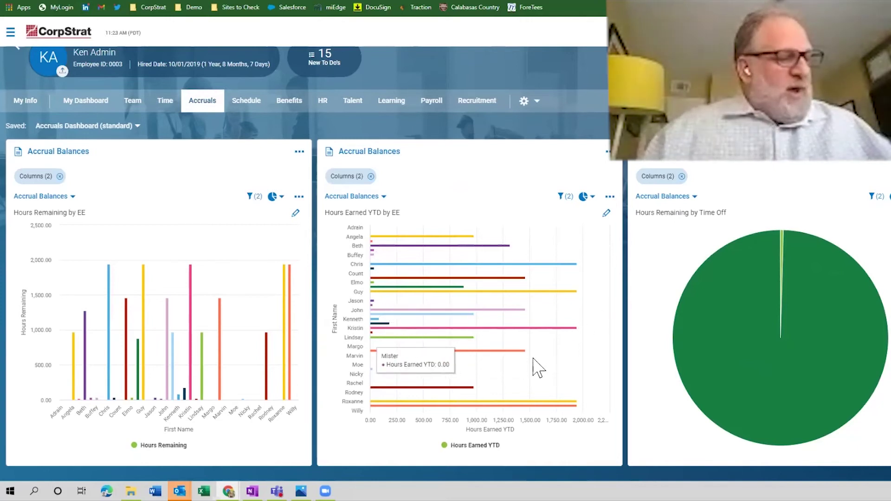
{"action": "mouse_move", "coordinate": [488, 286]}
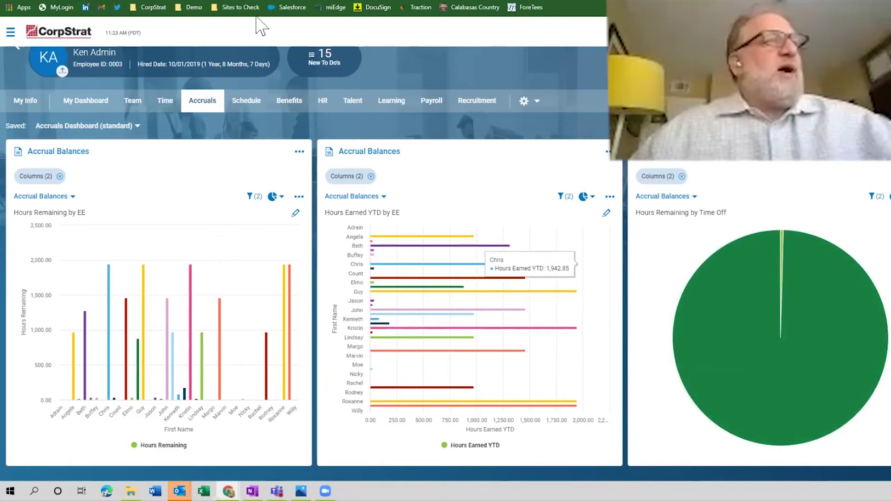
{"action": "left_click", "coordinate": [166, 101]}
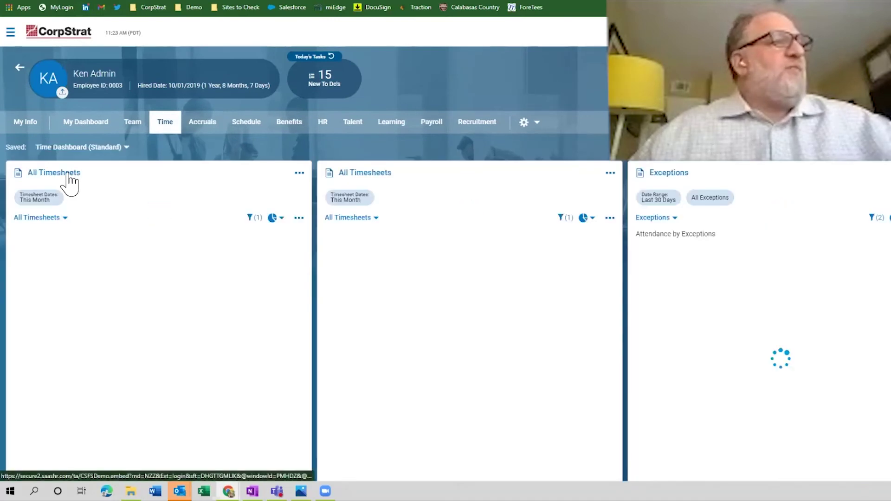
{"action": "left_click", "coordinate": [68, 175]}
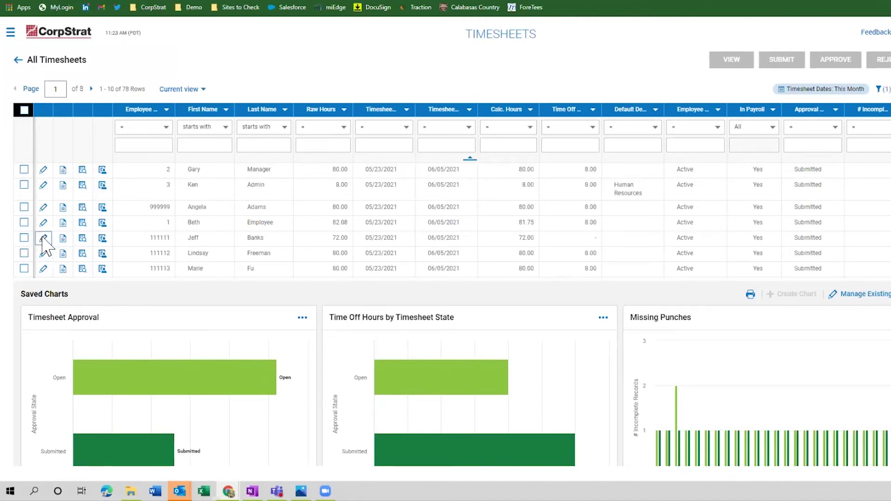
{"action": "left_click", "coordinate": [43, 239]}
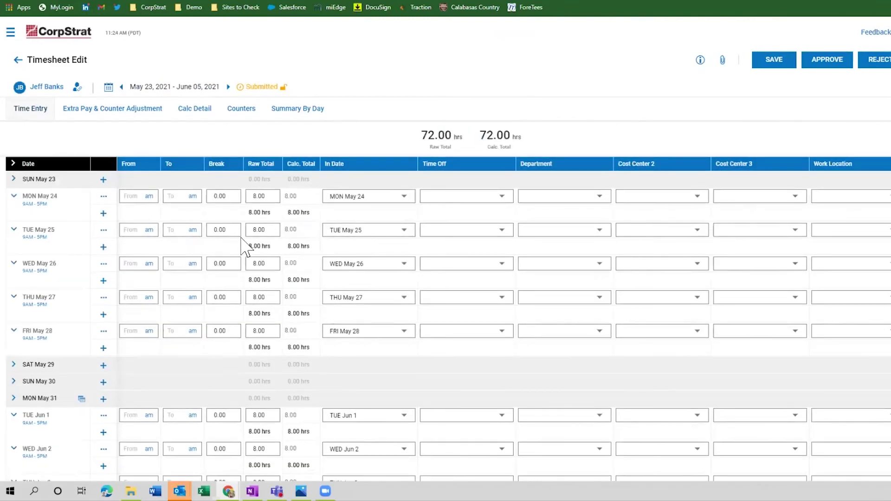
{"action": "scroll", "coordinate": [279, 295], "scroll_direction": "down", "scroll_amount": 1}
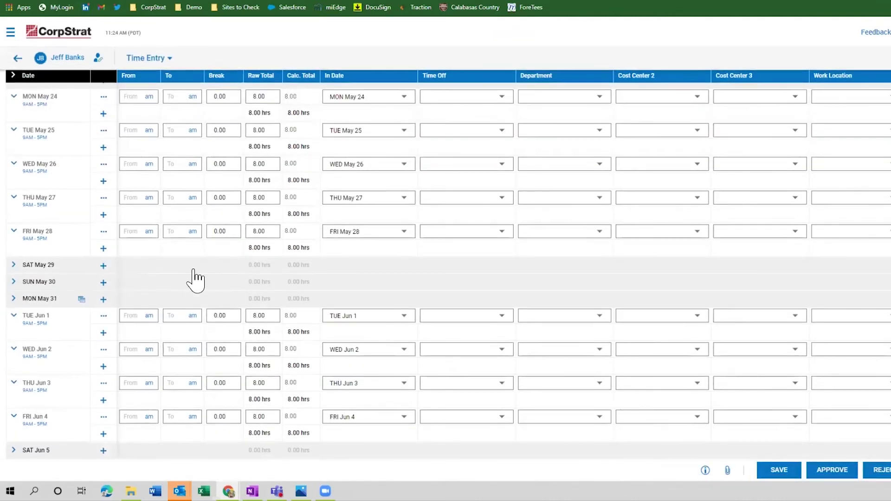
{"action": "scroll", "coordinate": [183, 272], "scroll_direction": "up", "scroll_amount": 2}
{"action": "scroll", "coordinate": [183, 268], "scroll_direction": "up", "scroll_amount": 3}
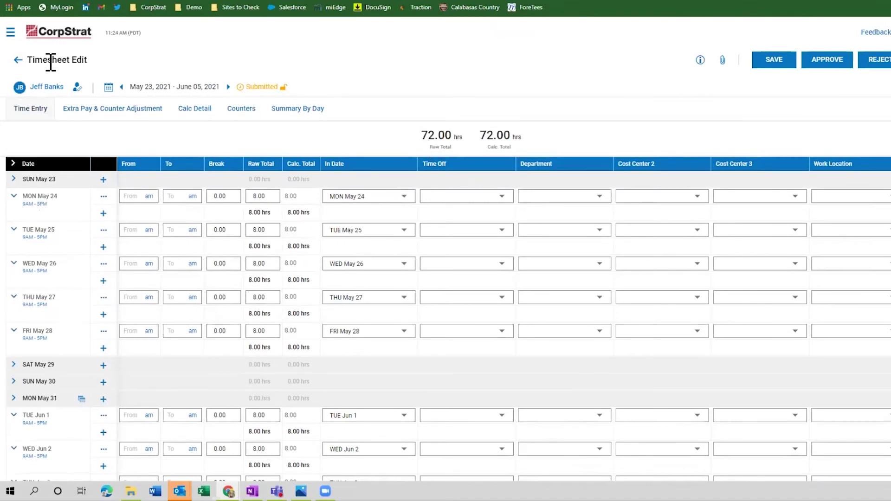
{"action": "left_click", "coordinate": [127, 112]}
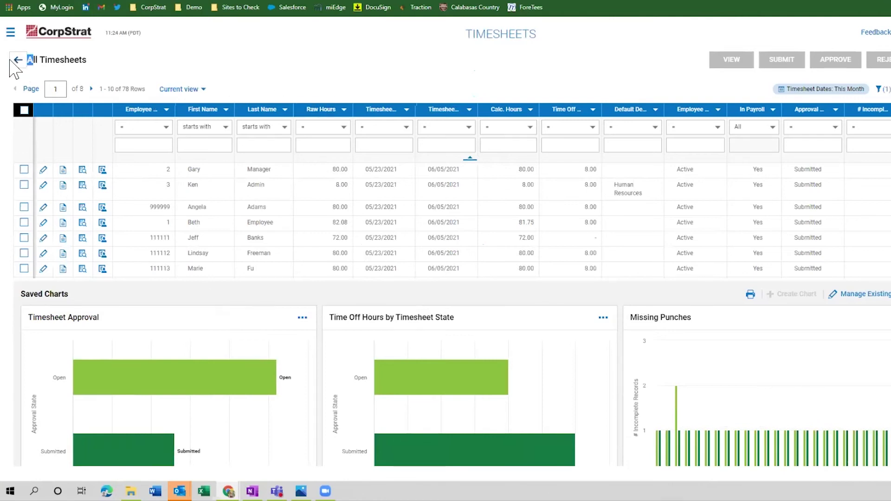
Go back from All Timesheets to the Time Dashboard (Standard).
{"action": "left_click", "coordinate": [14, 59]}
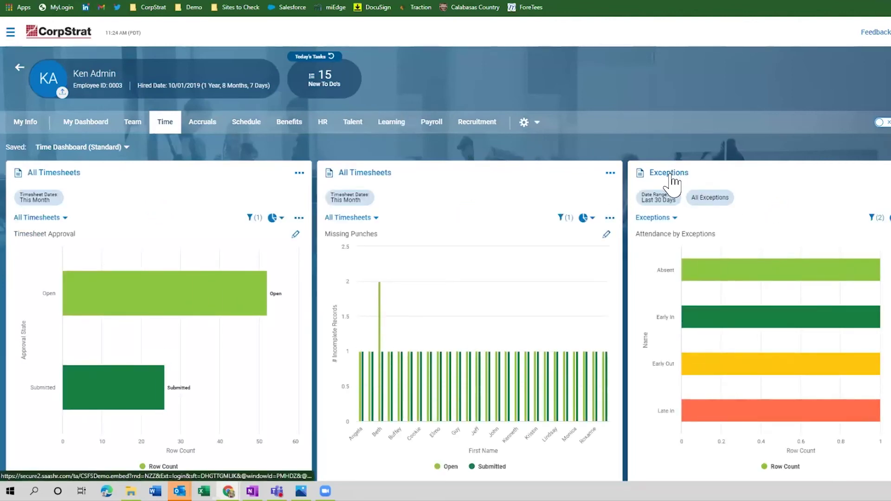
{"action": "scroll", "coordinate": [514, 249], "scroll_direction": "down", "scroll_amount": 3}
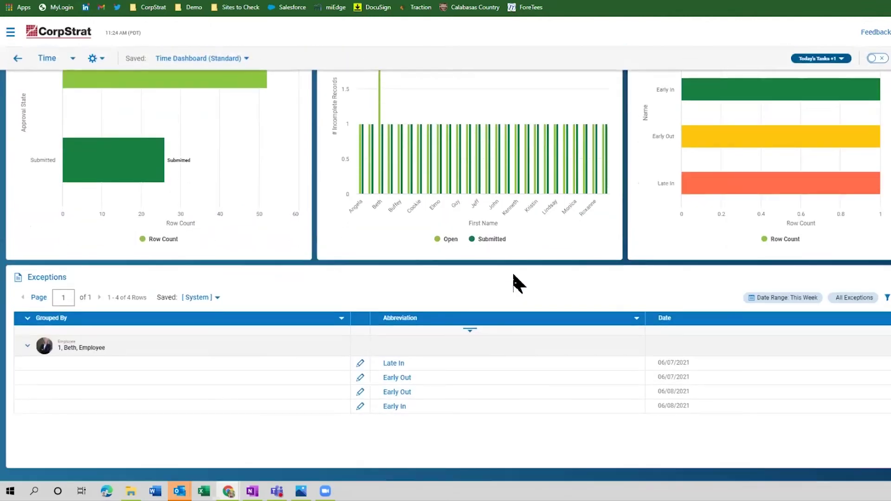
{"action": "scroll", "coordinate": [706, 275], "scroll_direction": "up", "scroll_amount": 3}
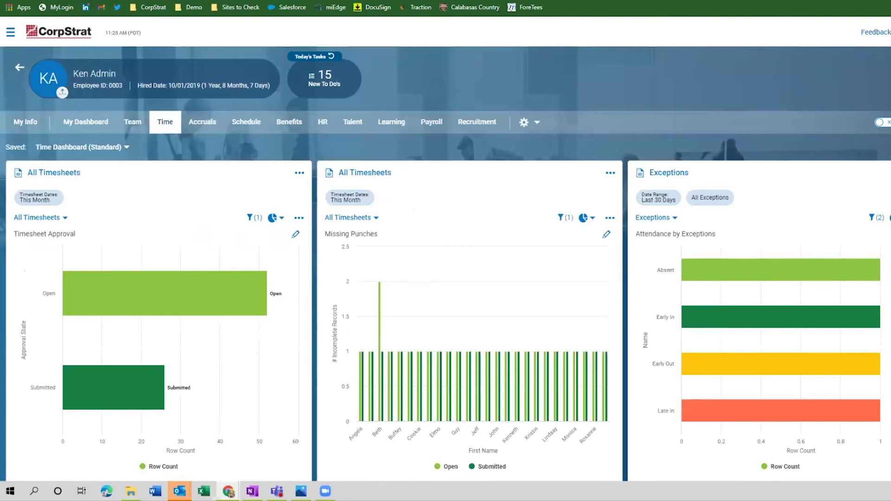
Switch the Exceptions widget from a bar chart to View Data, showing a four-row table.
{"action": "left_click", "coordinate": [889, 217]}
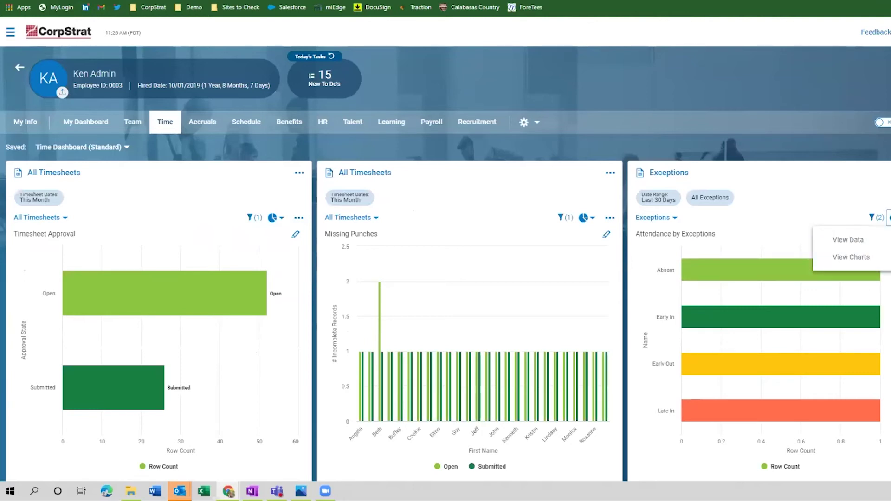
{"action": "left_click", "coordinate": [889, 217]}
{"action": "left_click", "coordinate": [699, 218]}
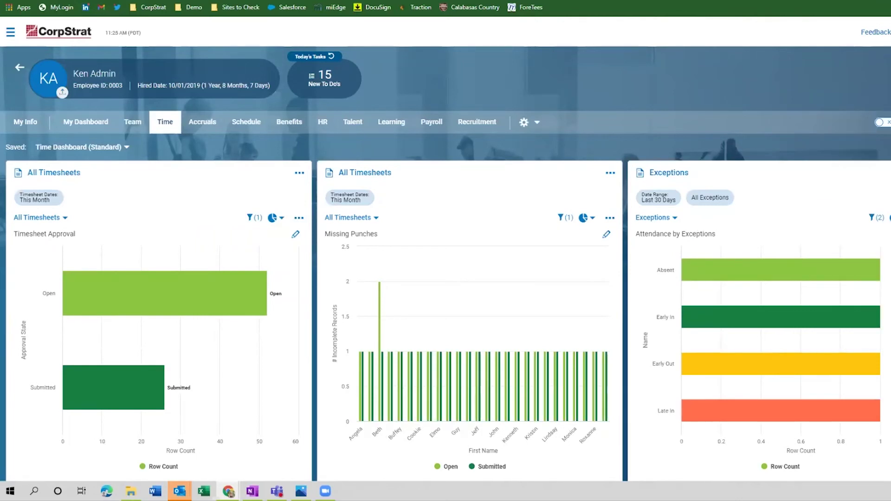
{"action": "left_click", "coordinate": [889, 217]}
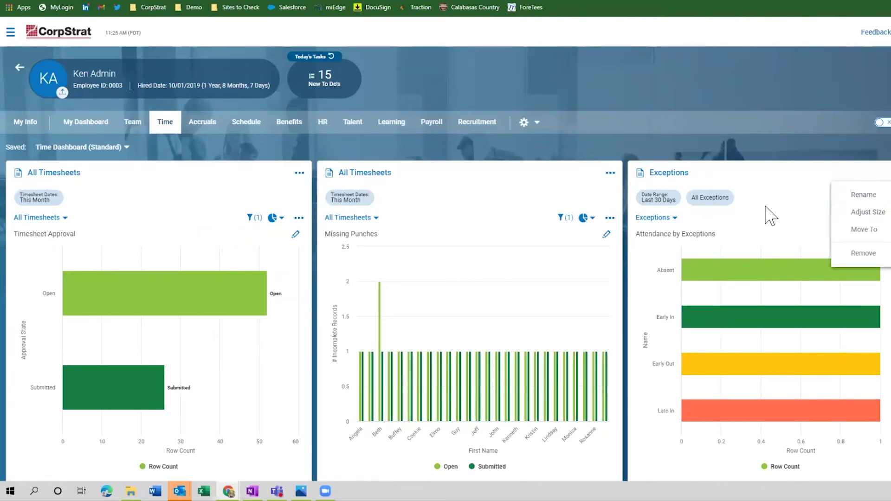
{"action": "left_click", "coordinate": [704, 211]}
{"action": "left_click", "coordinate": [889, 217]}
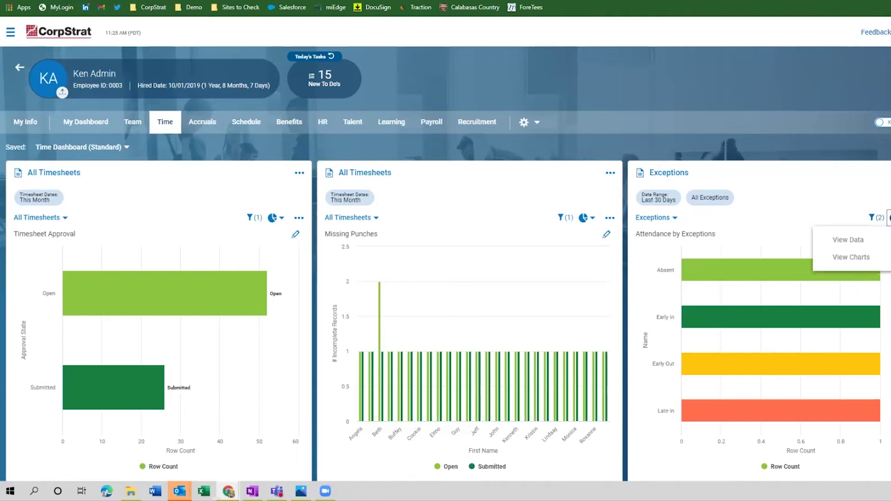
{"action": "left_click", "coordinate": [846, 239]}
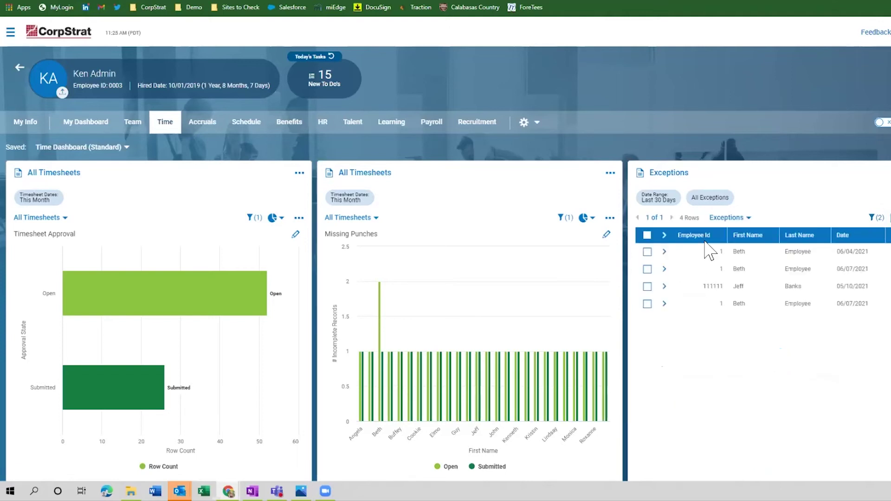
Browse the list of available exception charts, then return to the display choices.
{"action": "left_click", "coordinate": [889, 218]}
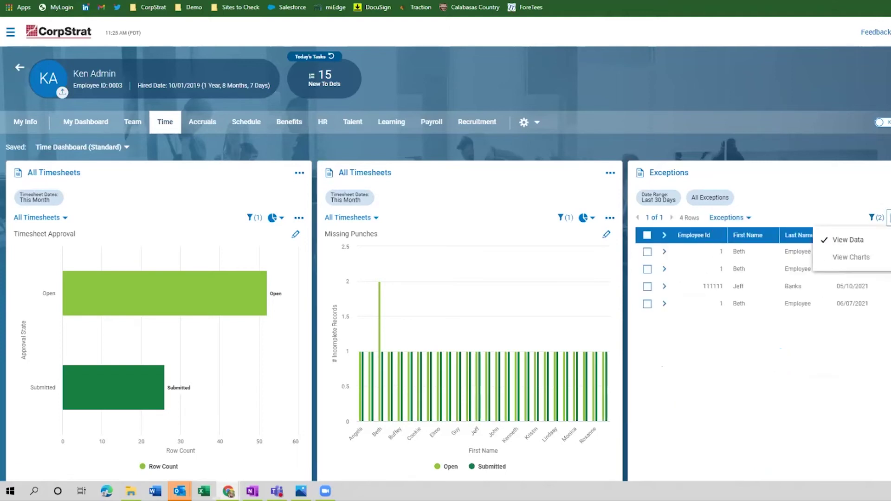
{"action": "left_click", "coordinate": [851, 257]}
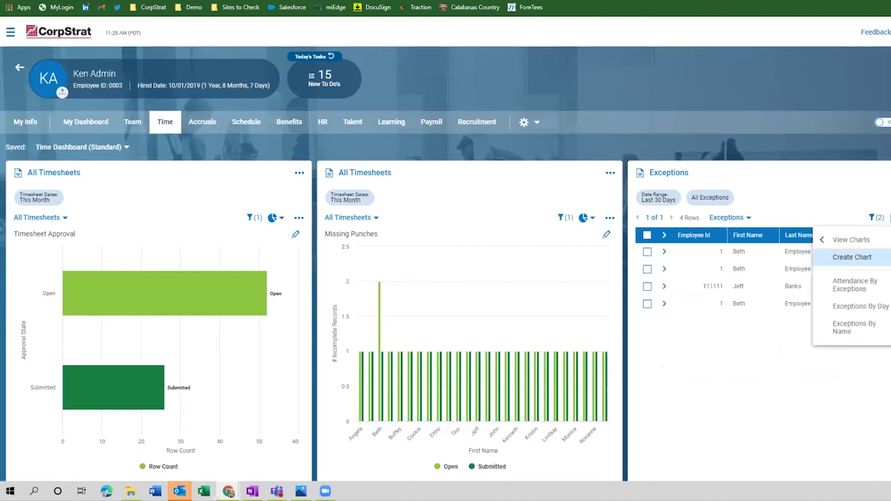
{"action": "left_click", "coordinate": [823, 240]}
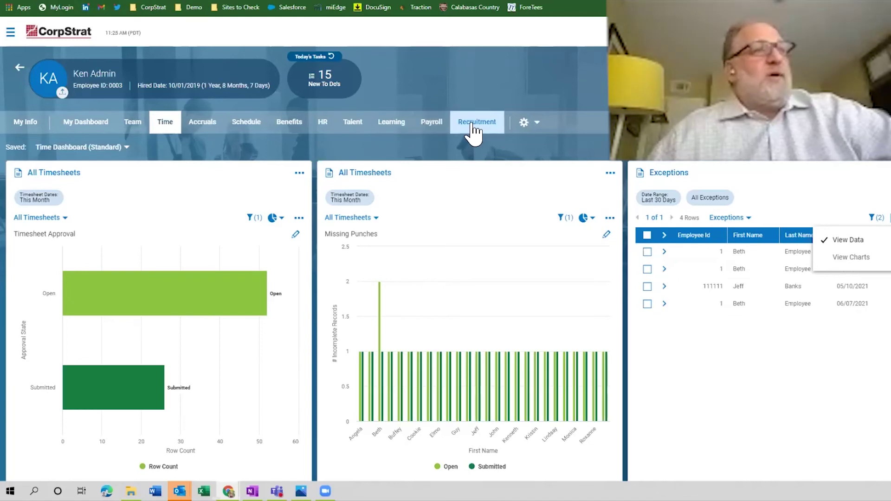
From the payroll dashboard, check the Payroll Status column menu, then show all seven Open payrolls in the Payrolls list.
{"action": "left_click", "coordinate": [427, 133]}
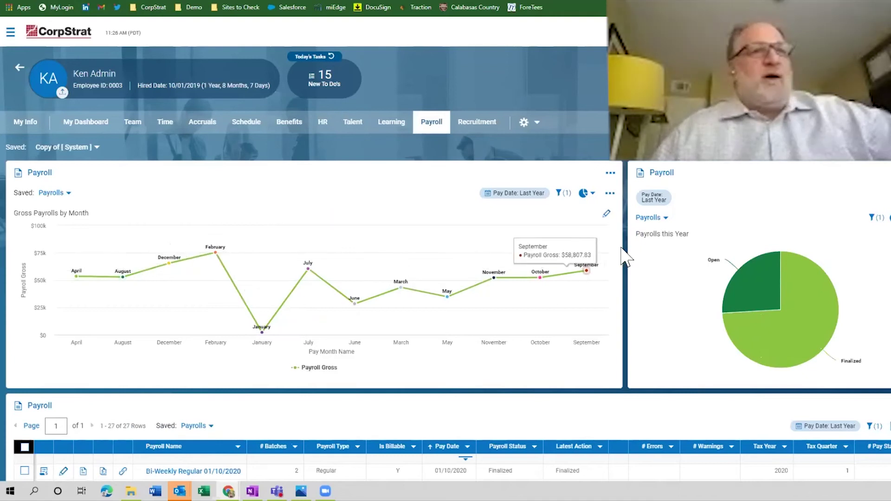
{"action": "mouse_move", "coordinate": [744, 307]}
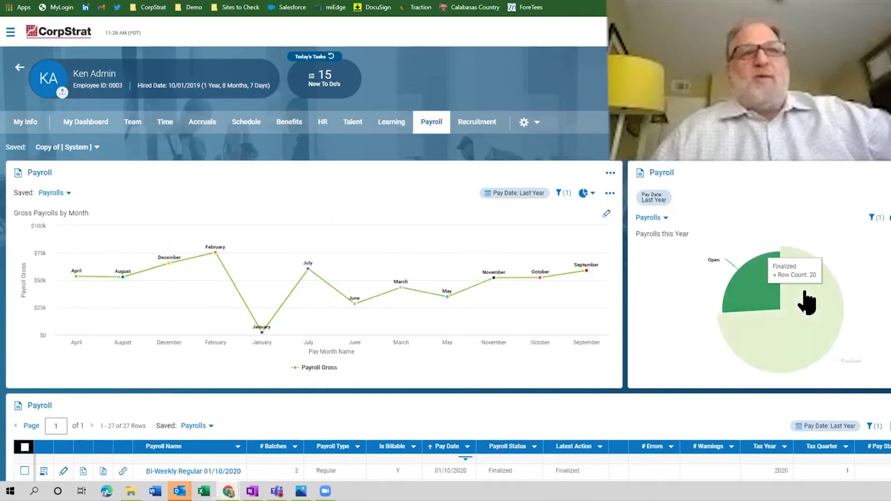
{"action": "mouse_move", "coordinate": [801, 328]}
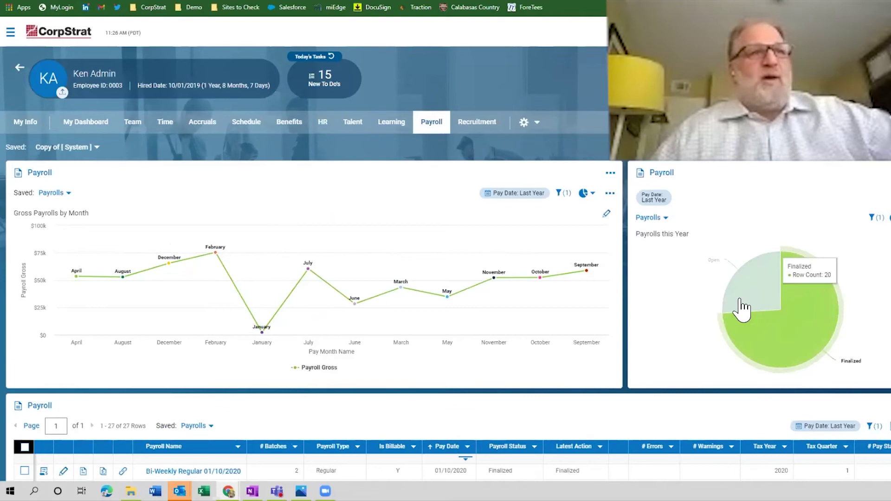
{"action": "scroll", "coordinate": [526, 328], "scroll_direction": "down", "scroll_amount": 1}
{"action": "scroll", "coordinate": [209, 314], "scroll_direction": "down", "scroll_amount": 3}
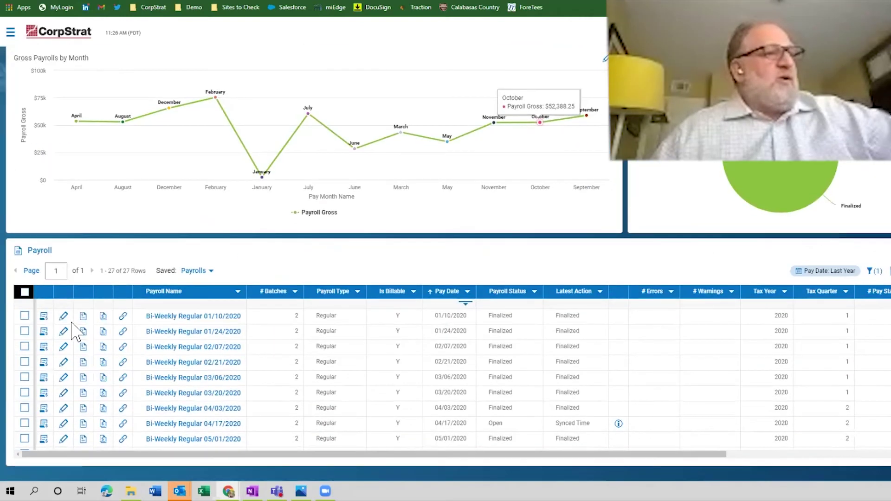
{"action": "scroll", "coordinate": [105, 335], "scroll_direction": "down", "scroll_amount": 1}
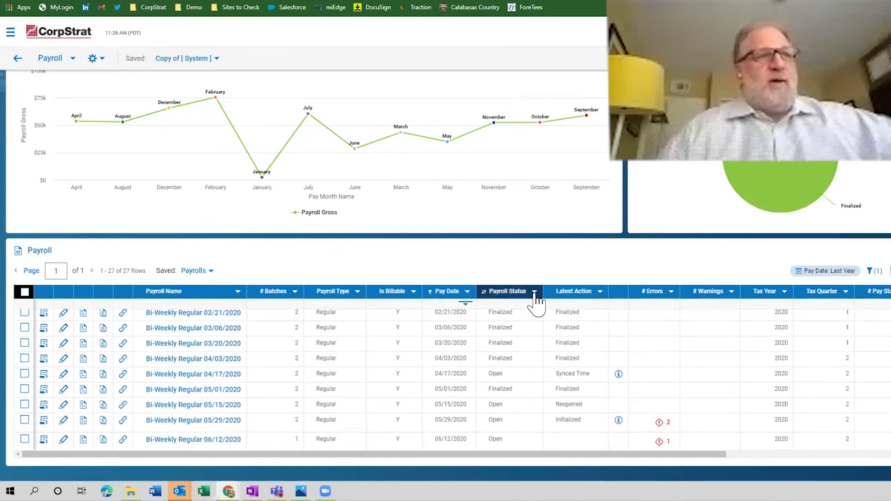
{"action": "left_click", "coordinate": [536, 293]}
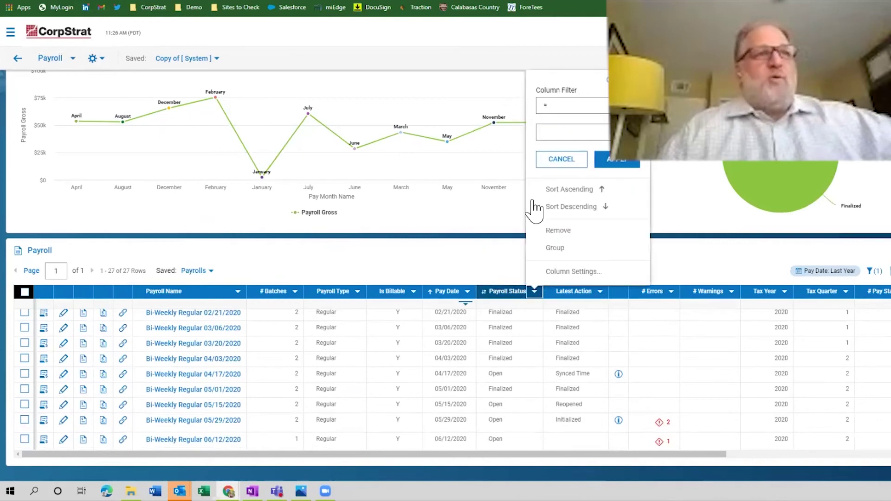
{"action": "left_click", "coordinate": [561, 165]}
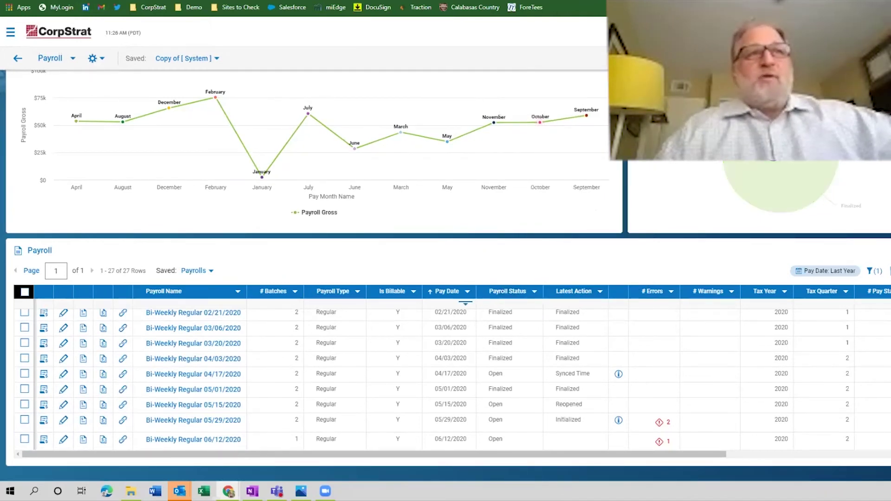
{"action": "left_click", "coordinate": [540, 122]}
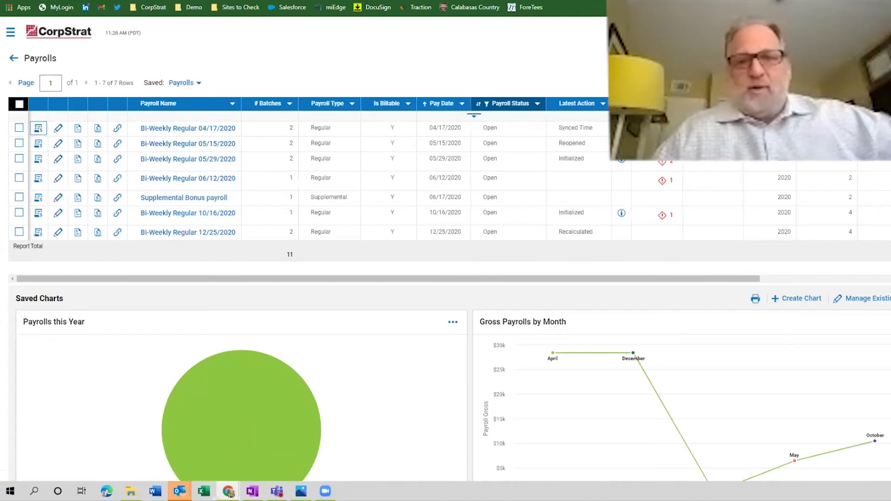
Open Payroll Prep for Bi-Weekly Regular 04/17/2020, peek at Time Prep, and come back to the checklist.
{"action": "left_click", "coordinate": [473, 115]}
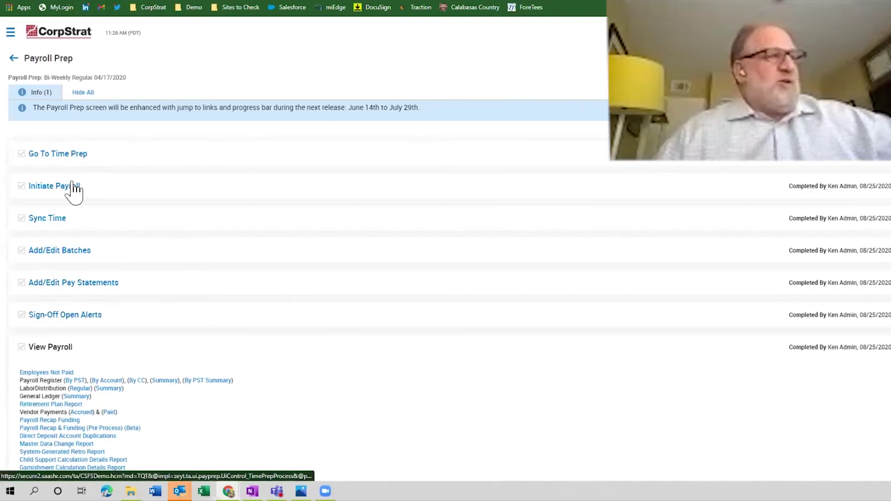
{"action": "scroll", "coordinate": [66, 181], "scroll_direction": "down", "scroll_amount": 1}
{"action": "scroll", "coordinate": [45, 167], "scroll_direction": "up", "scroll_amount": 1}
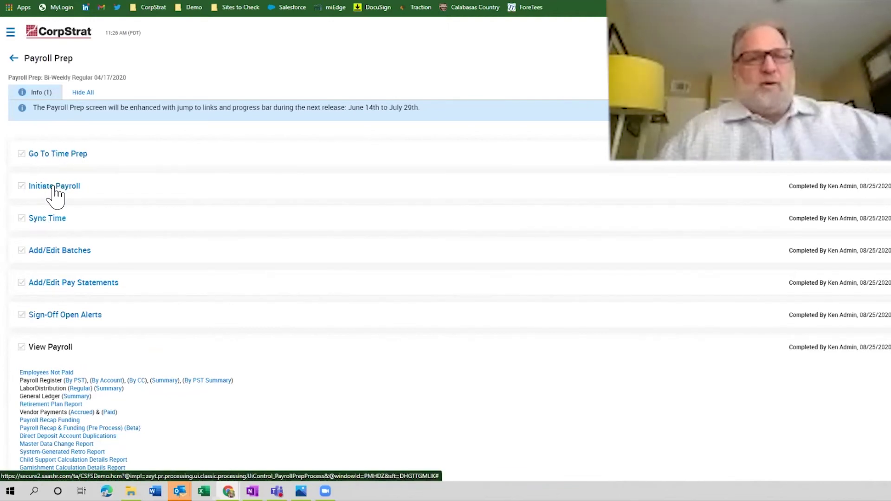
{"action": "left_click", "coordinate": [55, 156]}
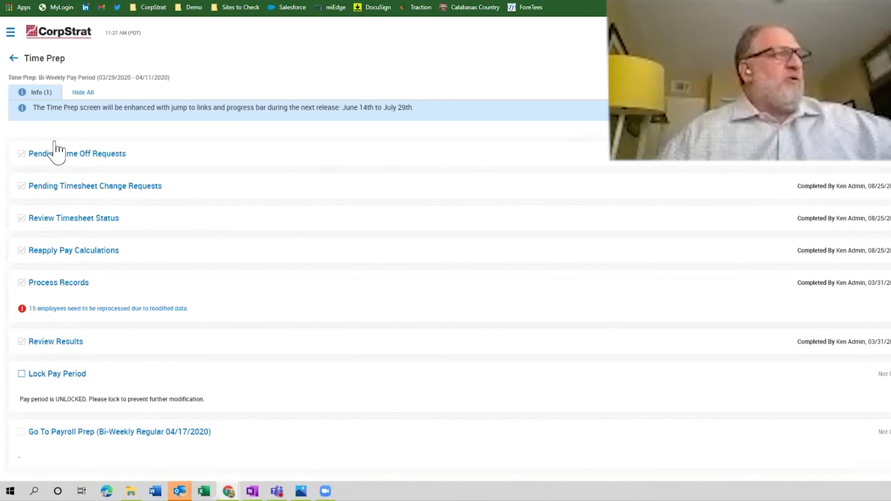
{"action": "left_click", "coordinate": [125, 112]}
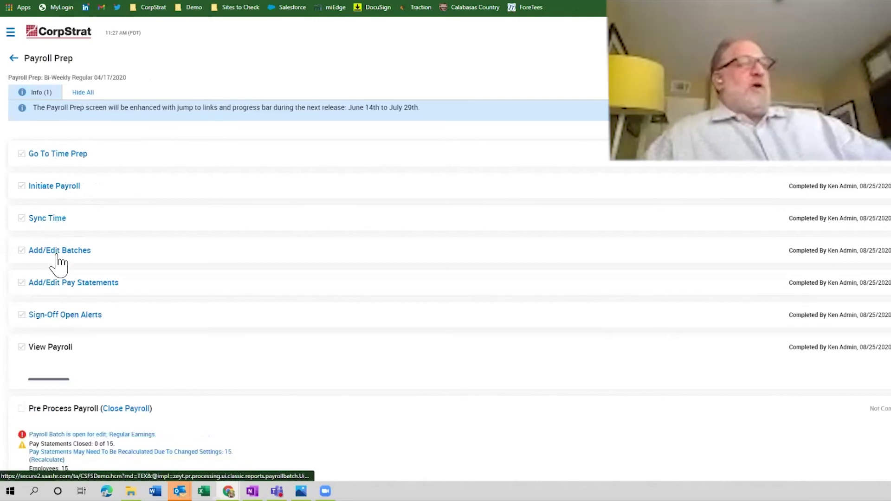
Open the Regular Earnings batch's Pay Statement Records and explore a few editable cells and column filters.
{"action": "left_click", "coordinate": [58, 254]}
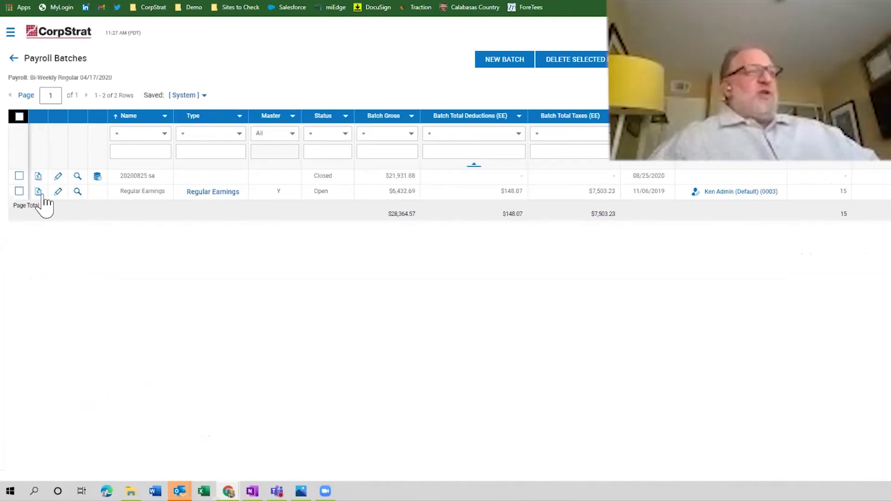
{"action": "left_click", "coordinate": [38, 192]}
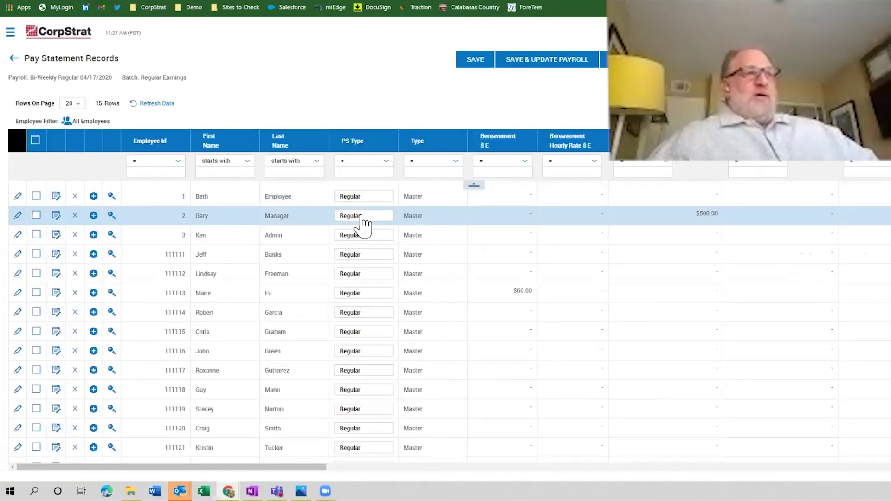
{"action": "left_click", "coordinate": [362, 215]}
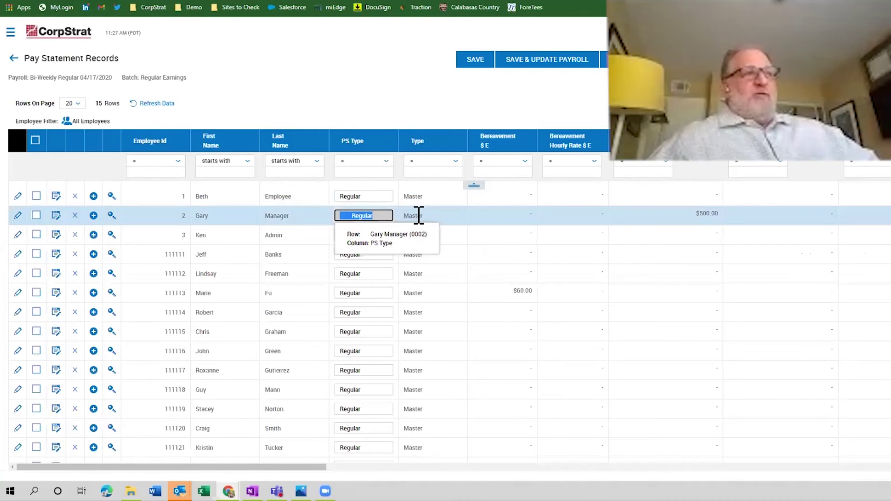
{"action": "mouse_move", "coordinate": [355, 140]}
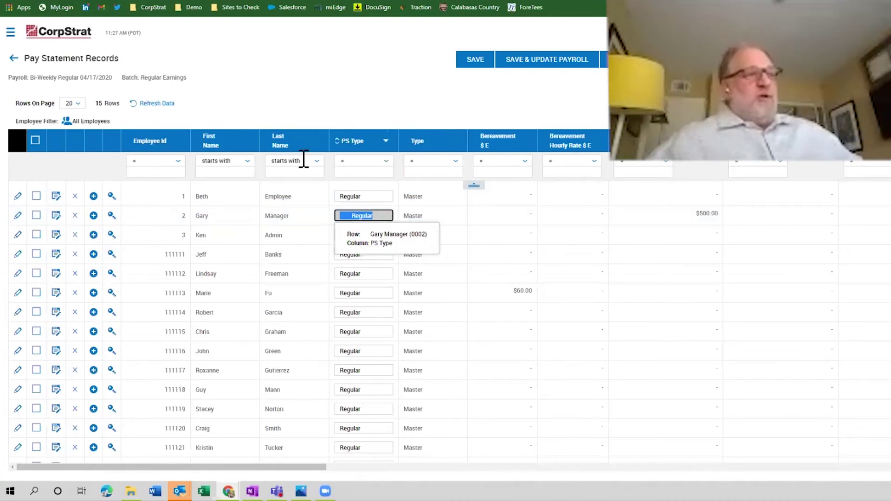
{"action": "left_click", "coordinate": [557, 294]}
{"action": "left_click", "coordinate": [295, 254]}
{"action": "left_click", "coordinate": [290, 235]}
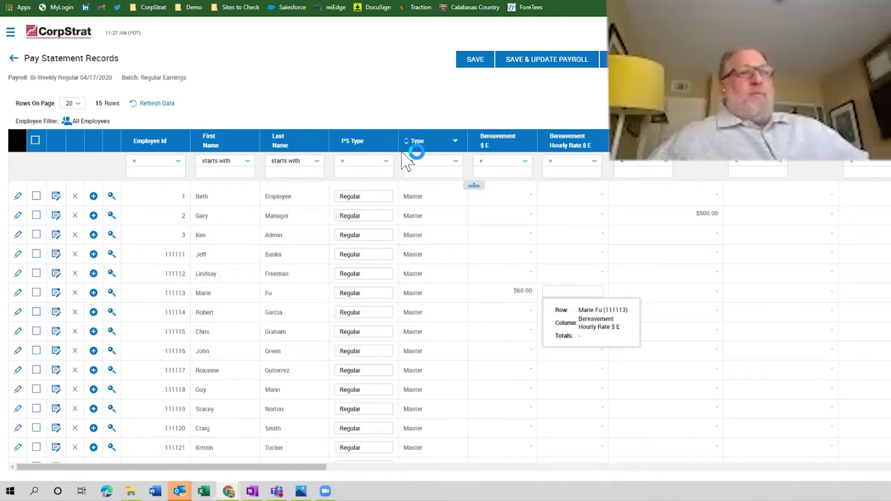
{"action": "left_click", "coordinate": [563, 166]}
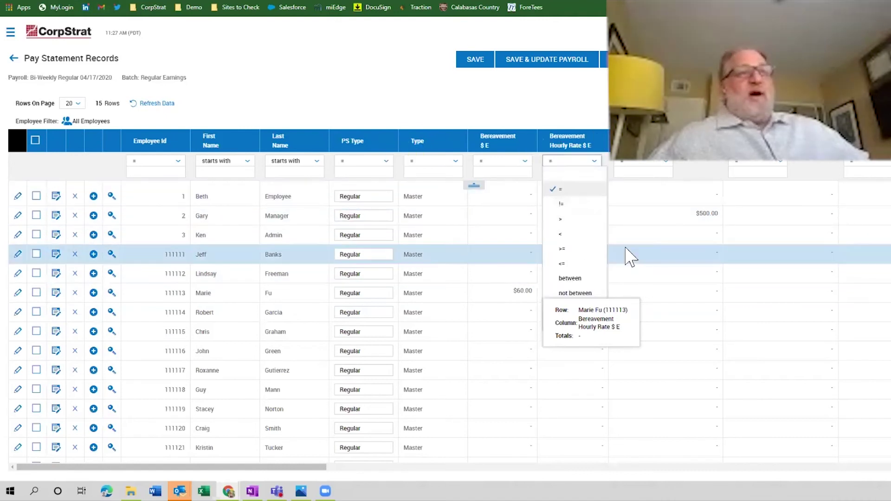
Enter a $2,000.00 Bonus (Supplemental Tax Rate) for employee 3 and move the editor across neighbouring cells.
{"action": "left_click", "coordinate": [642, 232]}
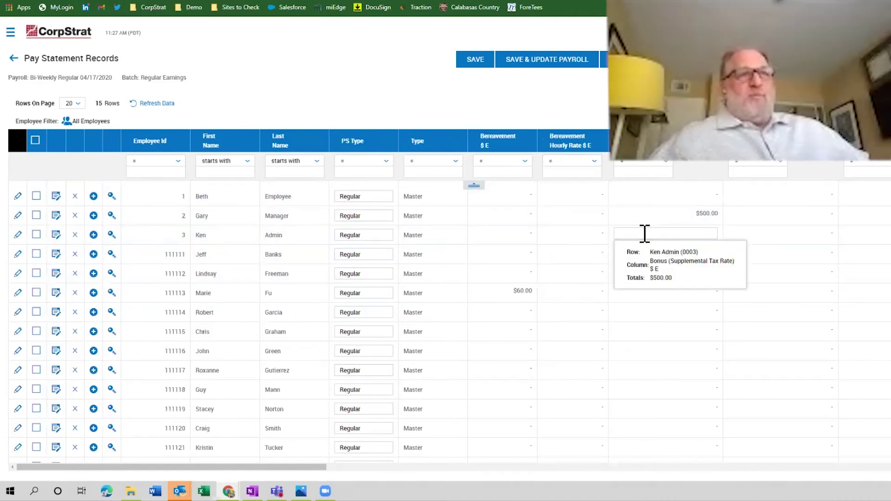
{"action": "type", "text": "2000"}
{"action": "key", "text": "Tab"}
{"action": "key", "text": "Tab"}
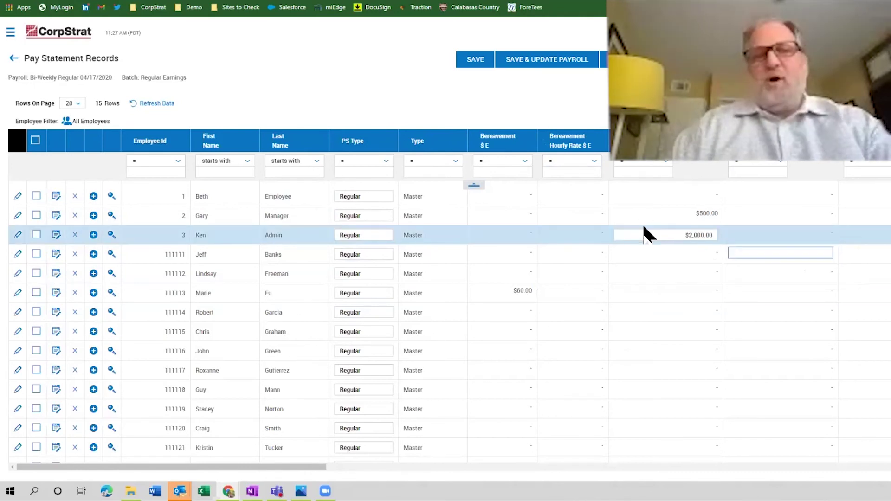
{"action": "key", "text": "Tab"}
{"action": "key", "text": "Left"}
{"action": "key", "text": "Right"}
{"action": "key", "text": "Right"}
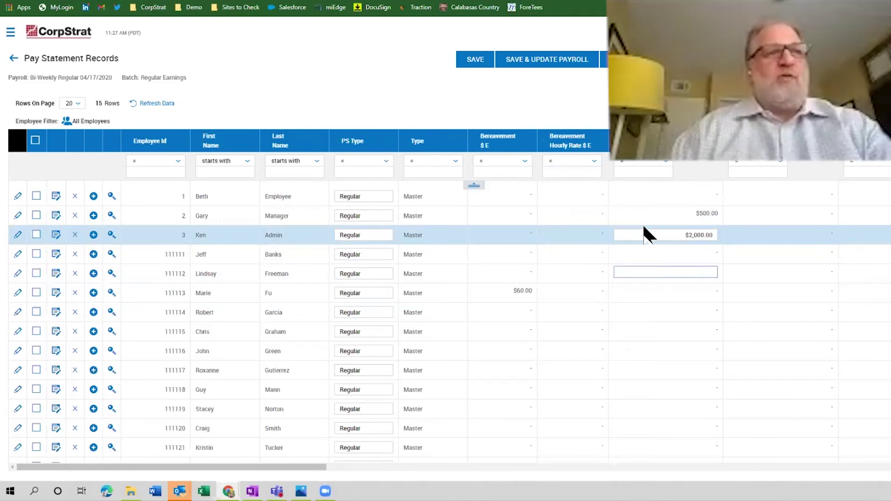
{"action": "key", "text": "Right"}
{"action": "key", "text": "Down"}
{"action": "key", "text": "Left"}
{"action": "key", "text": "Left"}
{"action": "key", "text": "Left"}
{"action": "key", "text": "Right"}
{"action": "key", "text": "Right"}
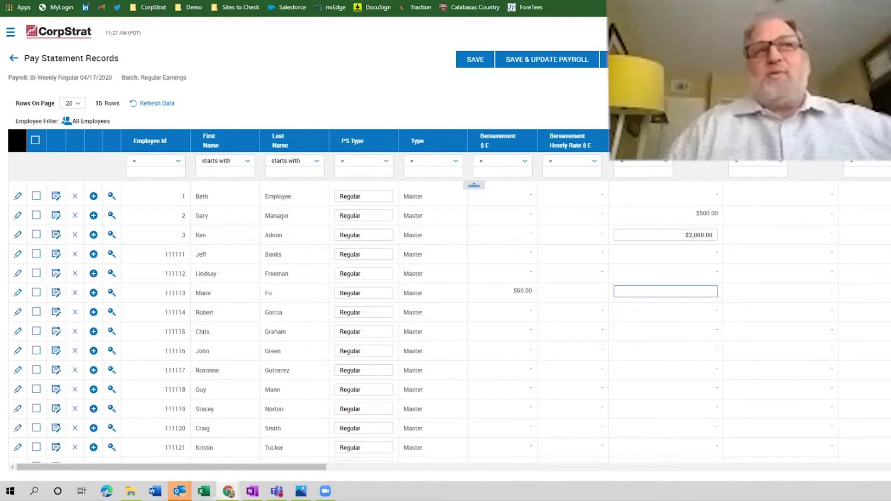
Leave the pay statement records without saving the bonus and go back through Payroll Batches to Payroll Prep.
{"action": "left_click", "coordinate": [14, 59]}
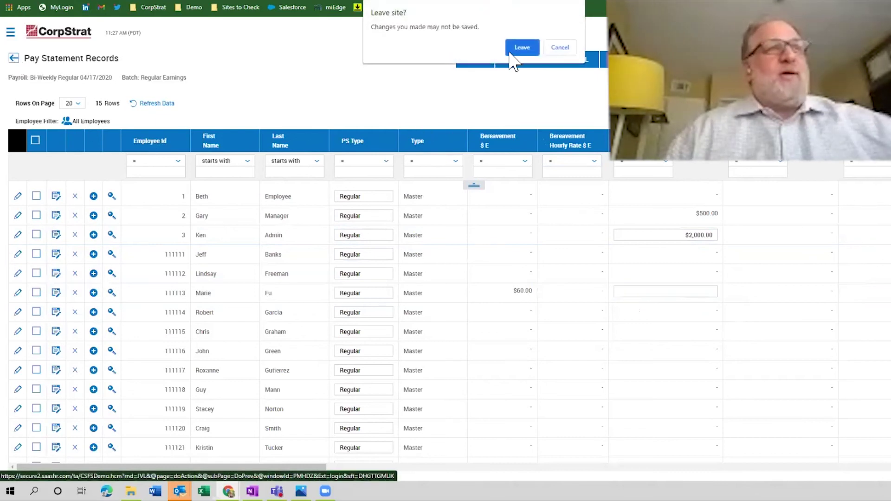
{"action": "left_click", "coordinate": [524, 49]}
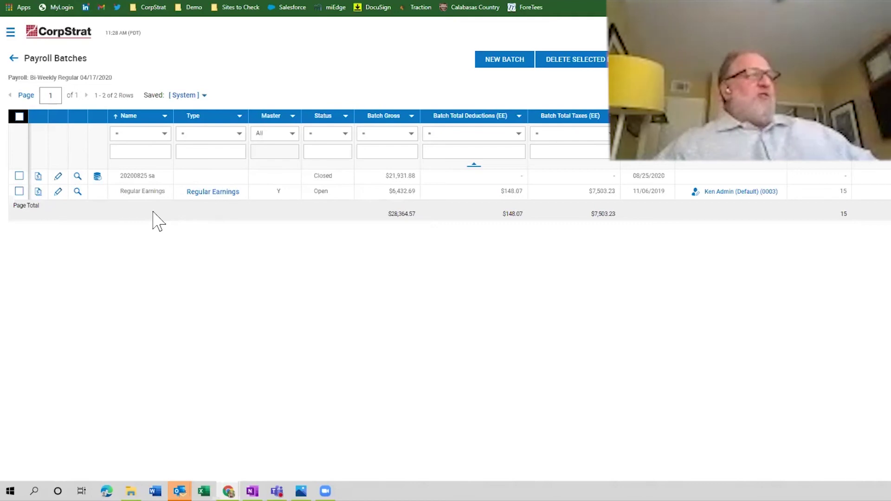
{"action": "left_click", "coordinate": [15, 59]}
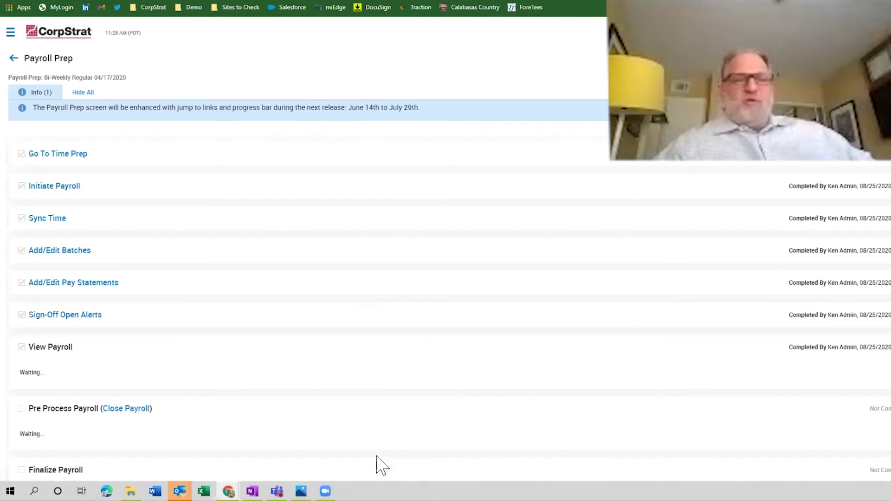
{"action": "scroll", "coordinate": [143, 363], "scroll_direction": "down", "scroll_amount": 1}
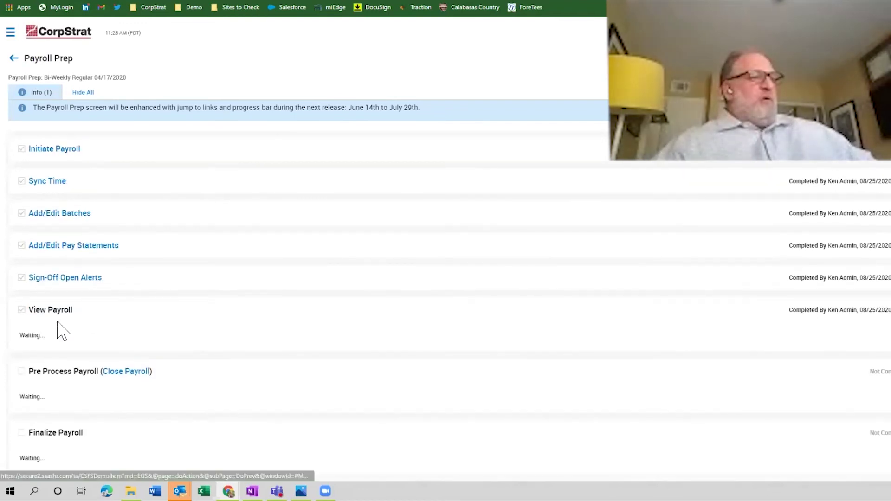
{"action": "scroll", "coordinate": [89, 397], "scroll_direction": "down", "scroll_amount": 1}
{"action": "scroll", "coordinate": [98, 415], "scroll_direction": "down", "scroll_amount": 3}
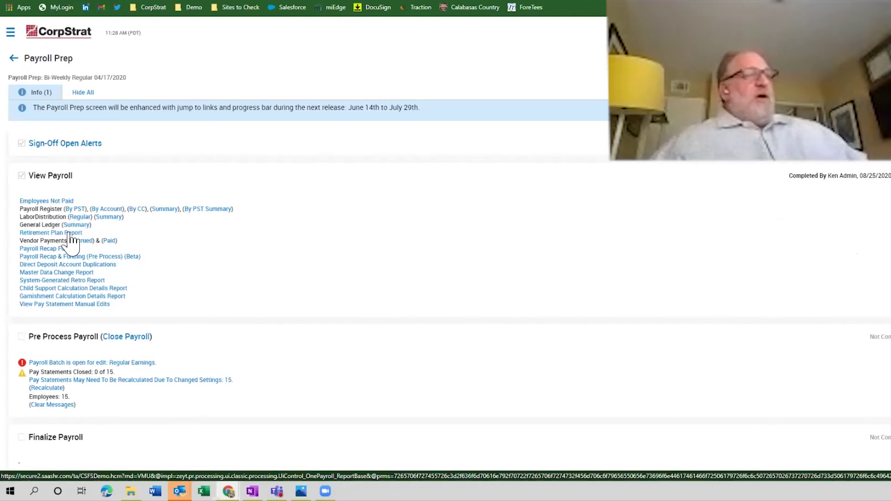
{"action": "left_click", "coordinate": [70, 235]}
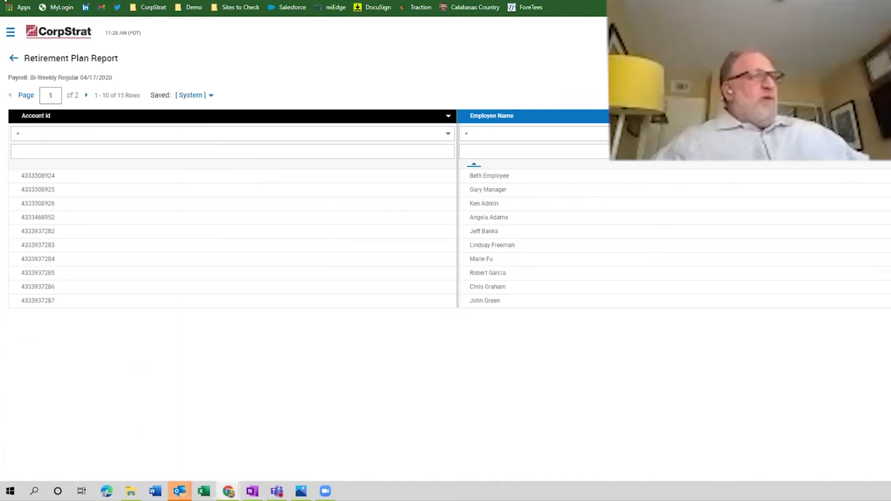
{"action": "left_click", "coordinate": [13, 60]}
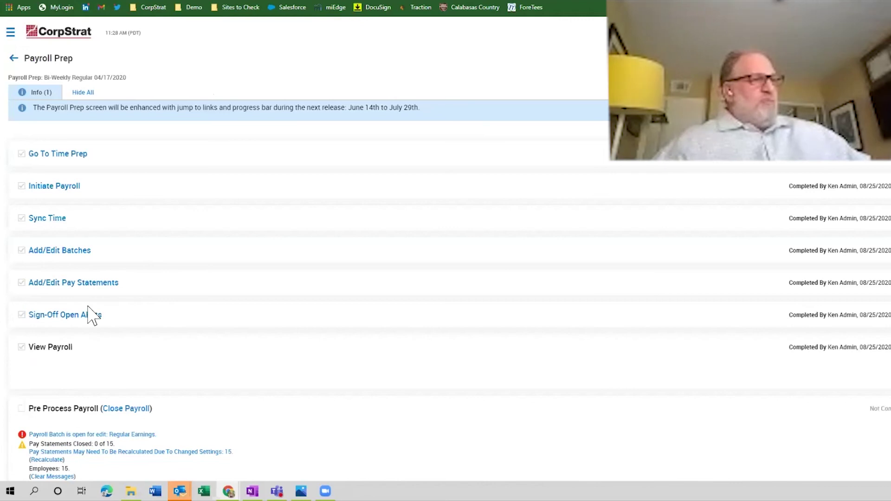
{"action": "scroll", "coordinate": [83, 349], "scroll_direction": "down", "scroll_amount": 2}
{"action": "scroll", "coordinate": [77, 389], "scroll_direction": "down", "scroll_amount": 2}
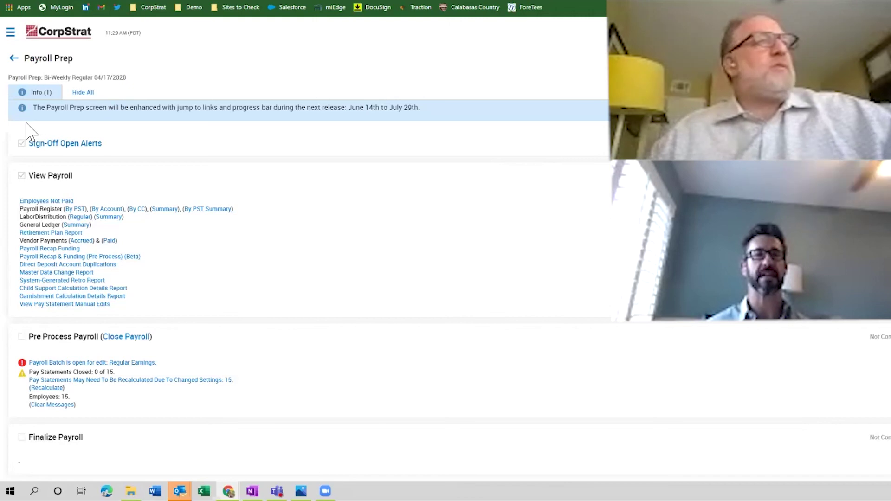
Use the navigation menu and CorpStrat logo to head back to the employee profile's Payroll dashboard.
{"action": "left_click", "coordinate": [11, 33]}
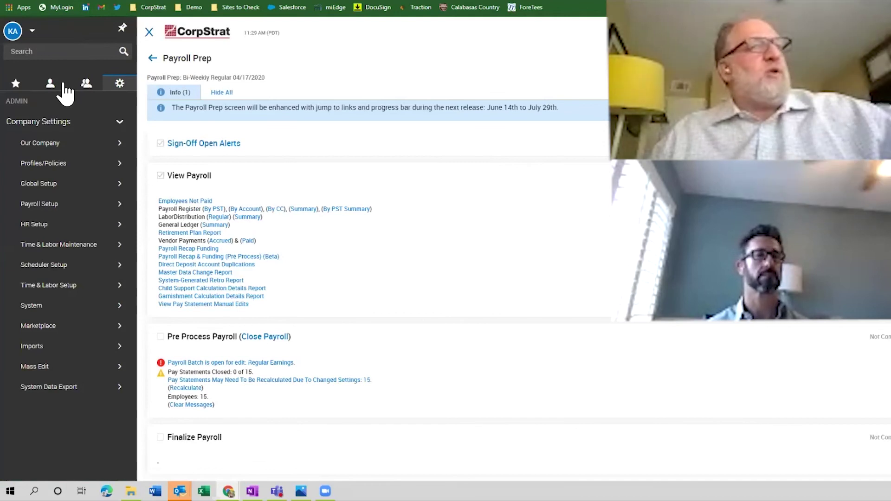
{"action": "left_click", "coordinate": [13, 32]}
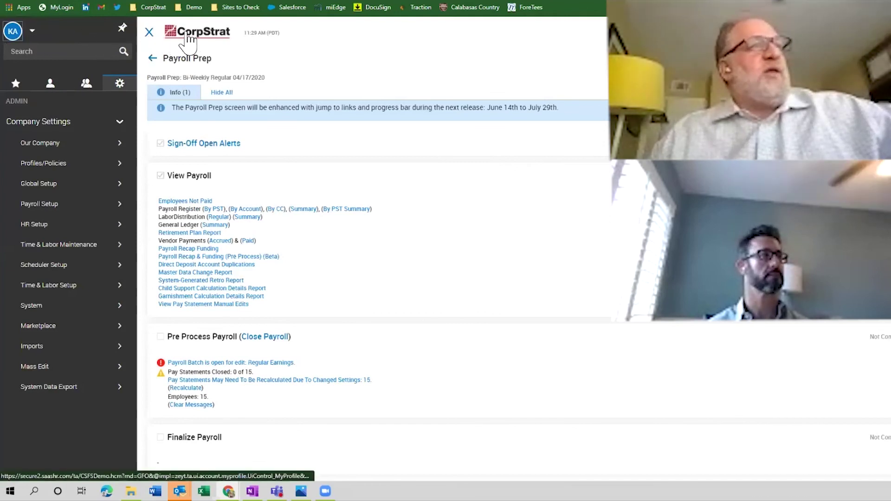